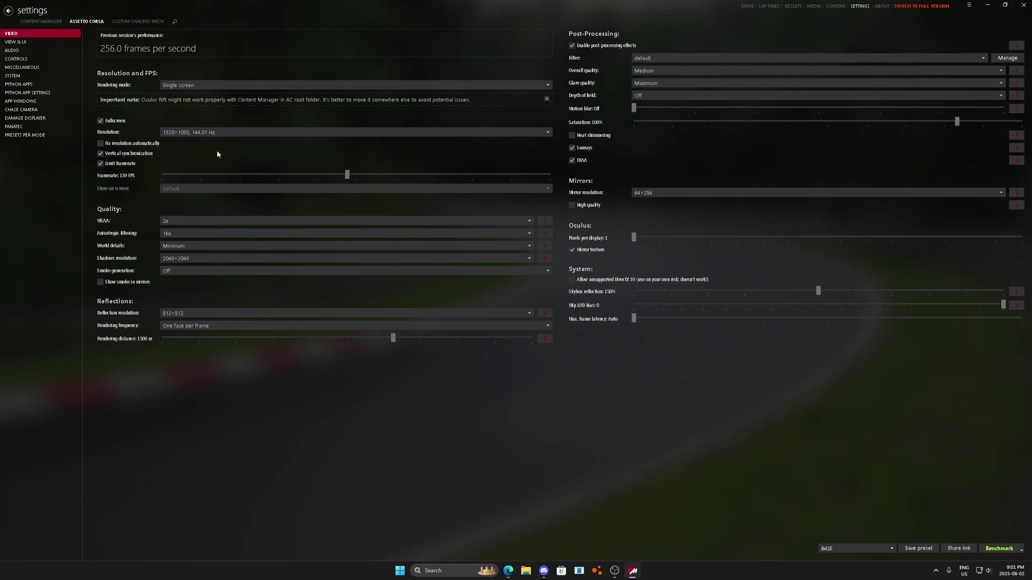
Examine the available choices for MSAA, anisotropic filtering, world details, smoke generation and shadows resolution in the video Quality section.
left_click(202, 223)
left_click(201, 243)
left_click(196, 234)
left_click(185, 275)
left_click(181, 247)
left_click(181, 250)
left_click(185, 257)
left_click(192, 262)
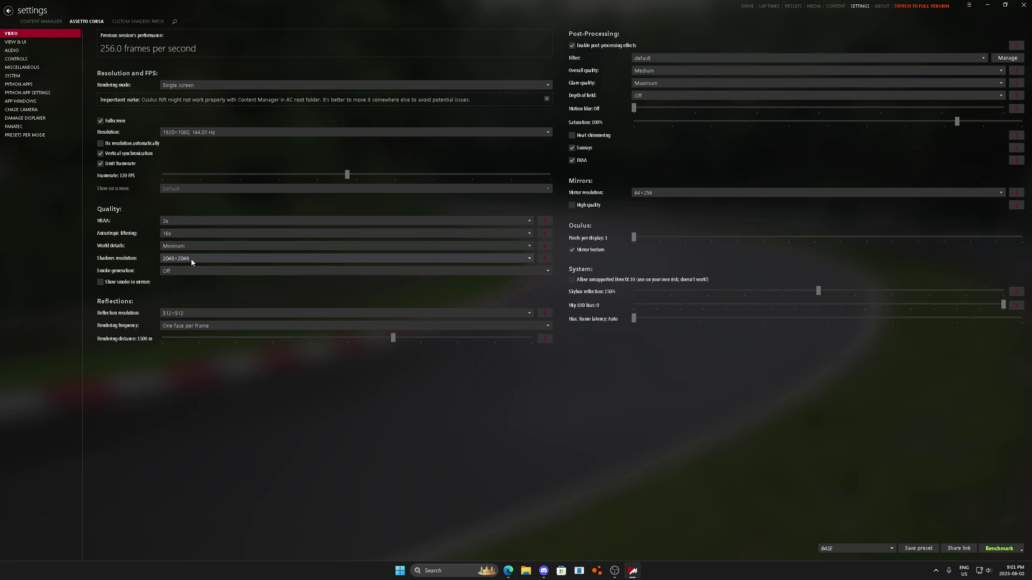
left_click(191, 259)
left_click(198, 325)
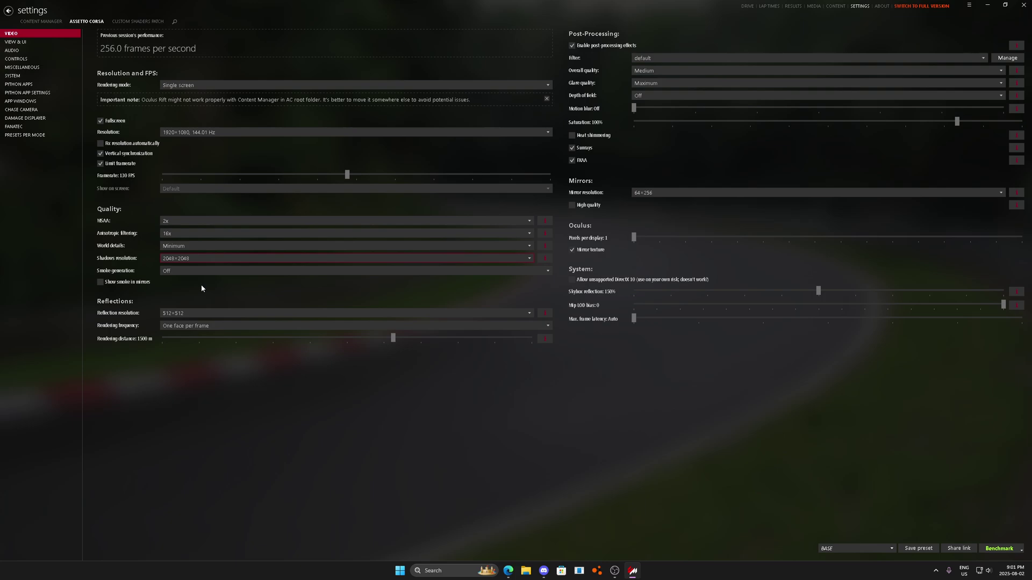
Check the reflection resolution choices and set the reflections' rendering frequency to Two faces per frame.
left_click(184, 317)
left_click(189, 341)
left_click(193, 326)
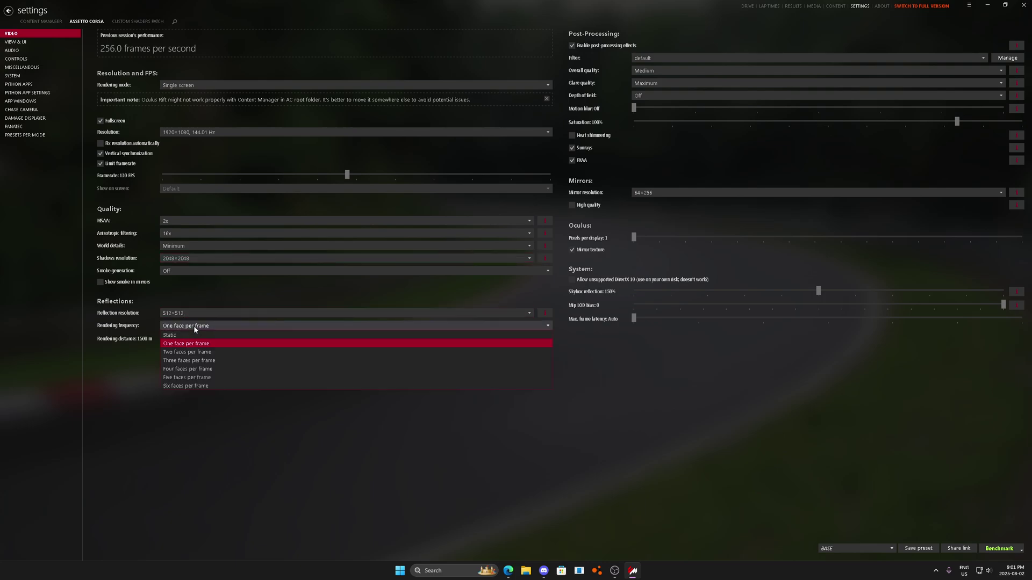
left_click(196, 353)
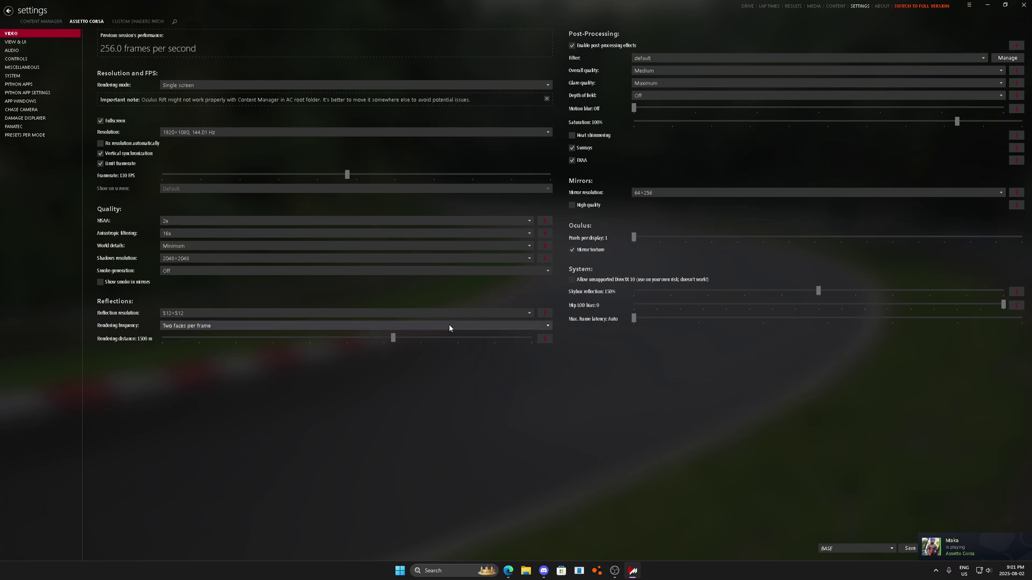
Examine the post-processing overall quality, sunrays and mirror resolution settings while keeping their values.
left_click(662, 73)
left_click(659, 88)
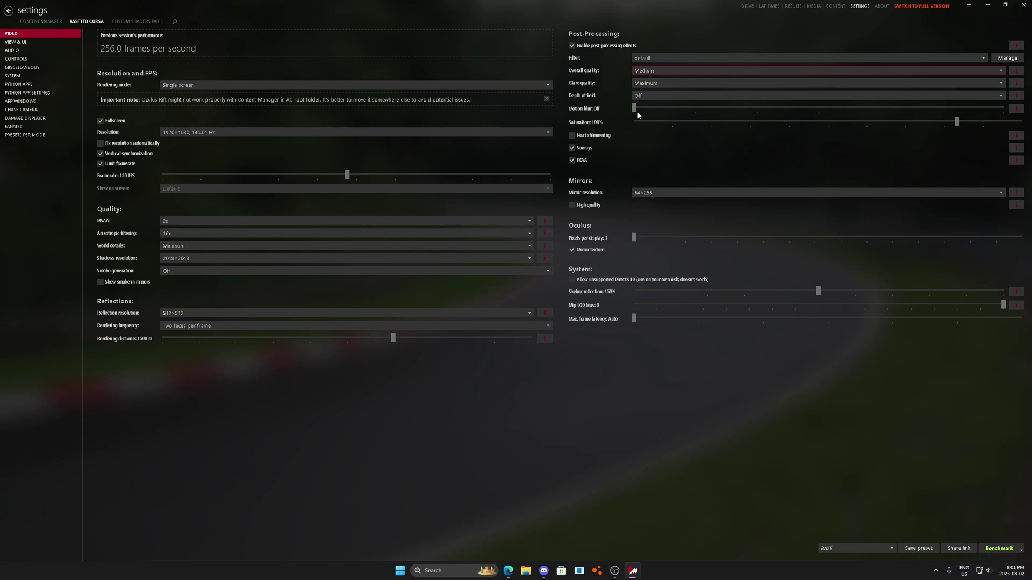
left_click(588, 151)
left_click(588, 151)
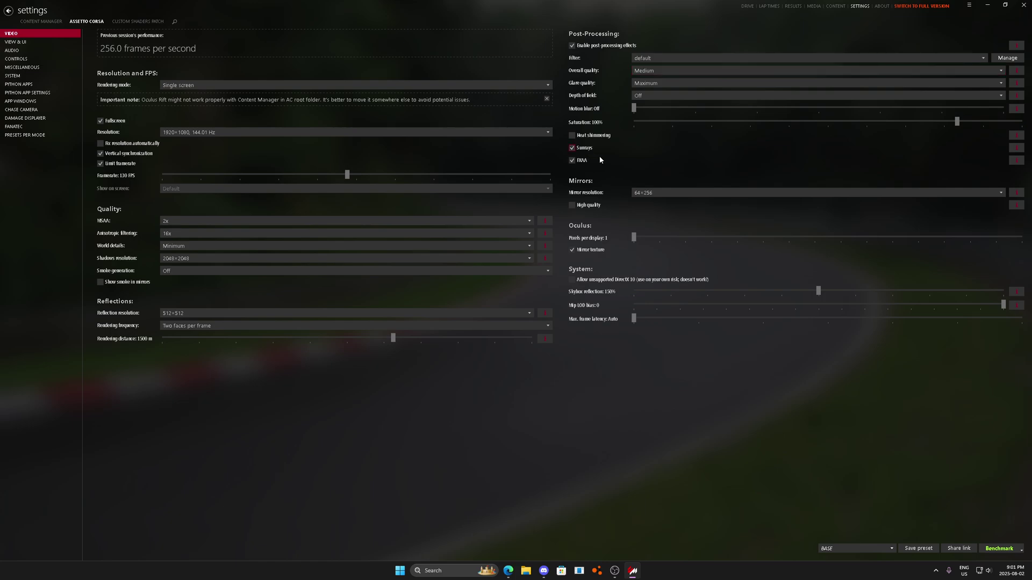
left_click(656, 196)
left_click(656, 200)
Turn off Upgrade AC textures under GPU optimizations in the Custom Shaders Patch general patch settings.
left_click(129, 21)
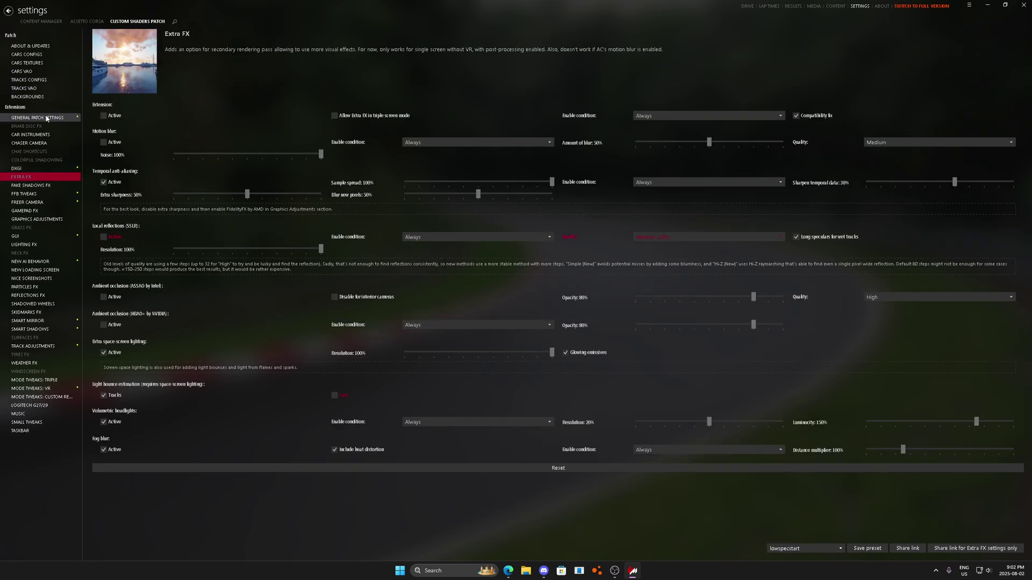
left_click(46, 118)
scroll(274, 320, "down", 7)
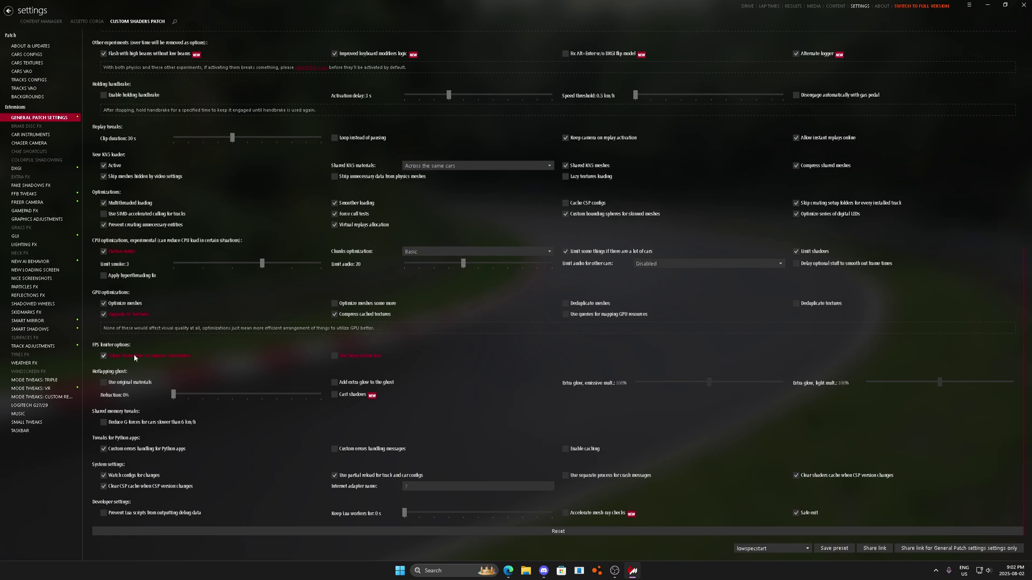
mouse_move(130, 317)
left_click(121, 315)
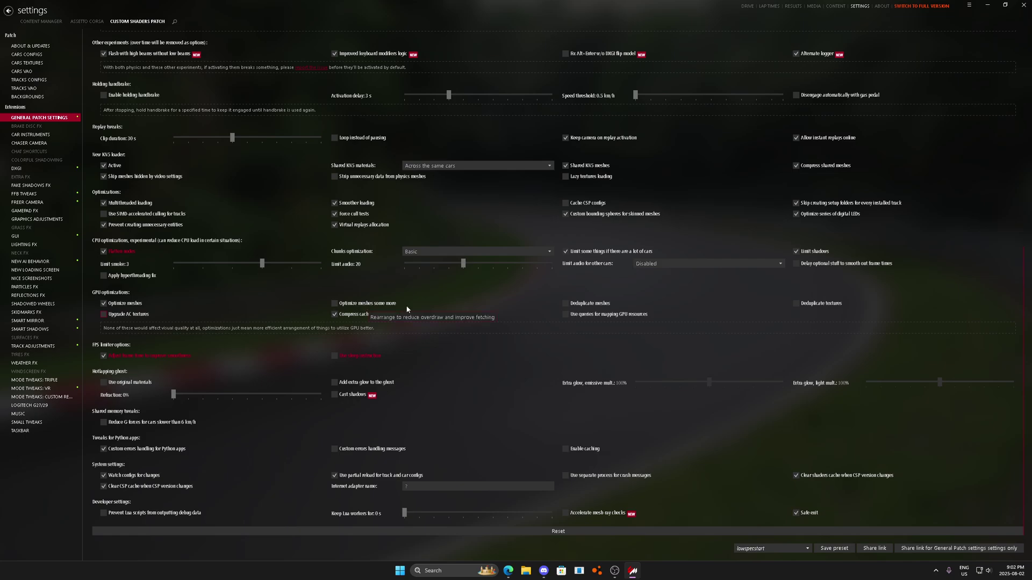
left_click(126, 318)
left_click(127, 317)
left_click(133, 317)
left_click(130, 314)
Turn off Force cull tests and turn on SIMD accelerated culling for tracks in the general patch Optimizations.
scroll(395, 335, "up", 1)
scroll(376, 323, "up", 1)
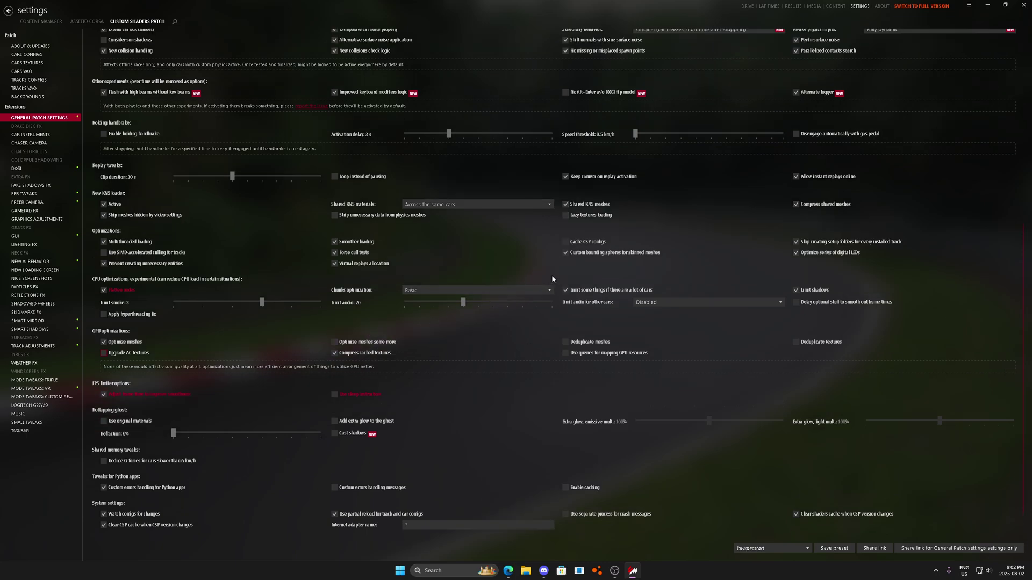
scroll(437, 370, "up", 4)
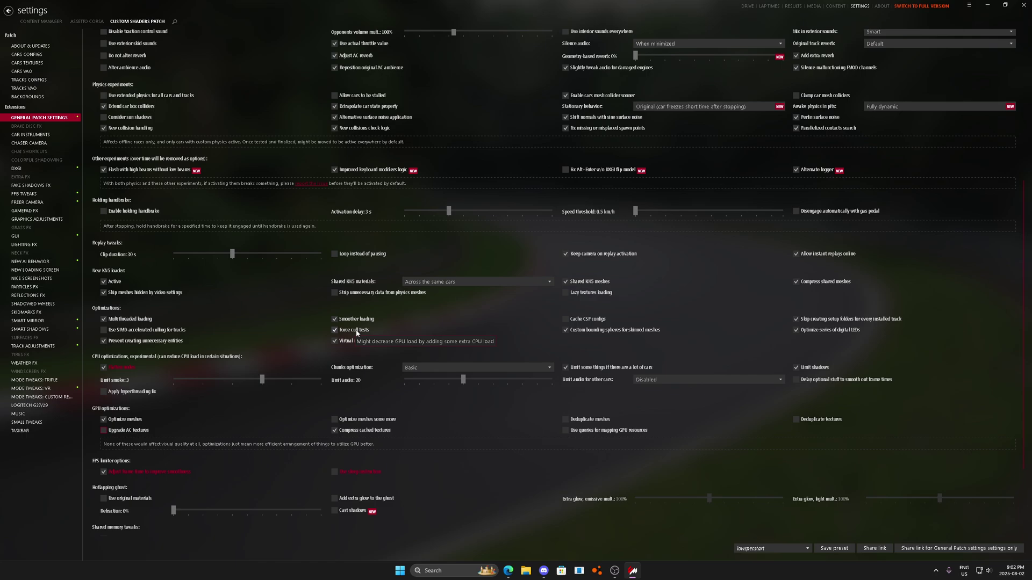
left_click(356, 330)
scroll(400, 351, "down", 1)
scroll(370, 314, "down", 2)
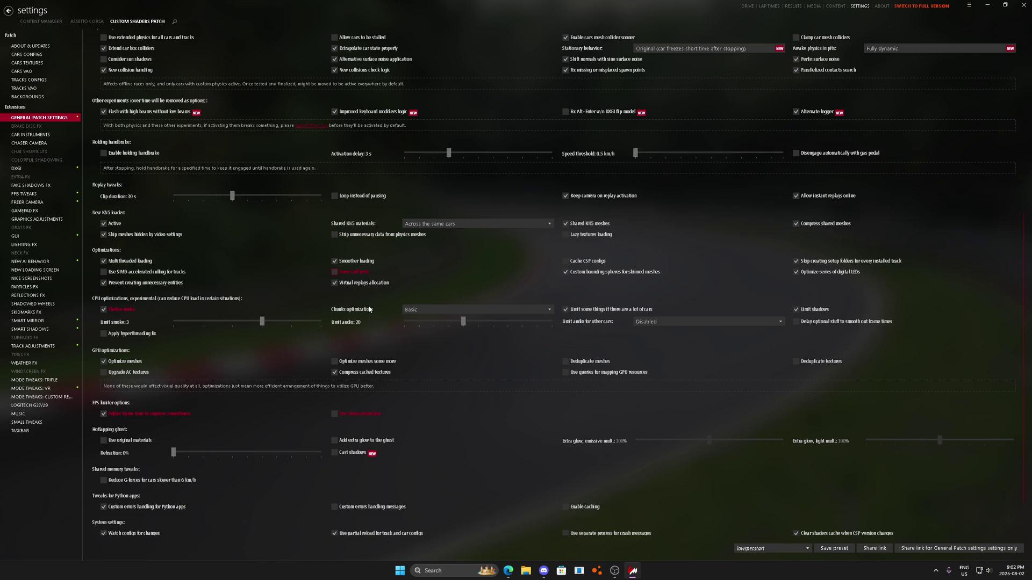
left_click(139, 274)
scroll(152, 276, "down", 3)
Look through the Chaser Camera, Brake Disc FX, Car Instruments, Colorful Shadowing and DXGI extension settings.
left_click(41, 143)
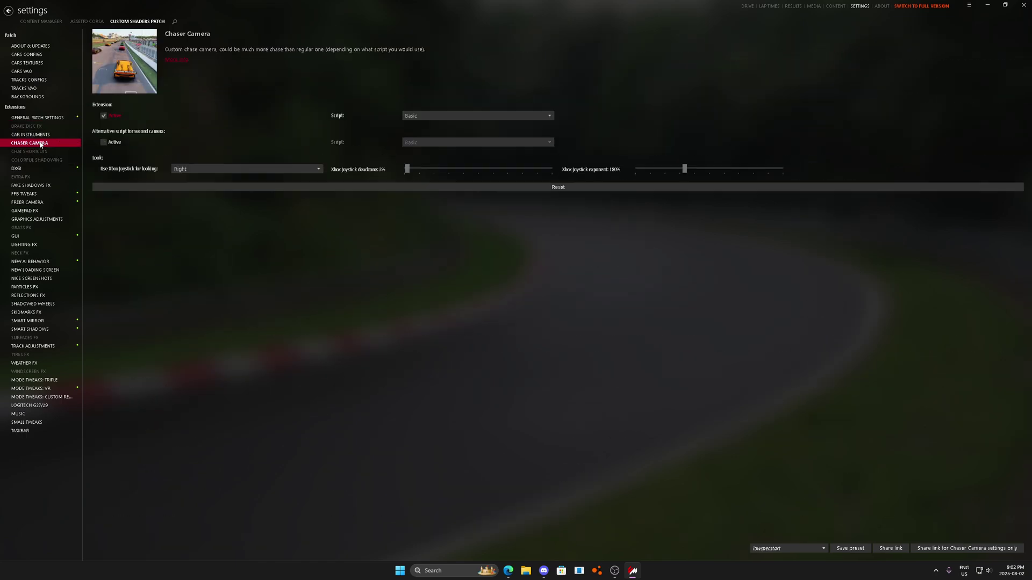
left_click(41, 126)
left_click(46, 136)
left_click(48, 143)
left_click(48, 159)
left_click(49, 170)
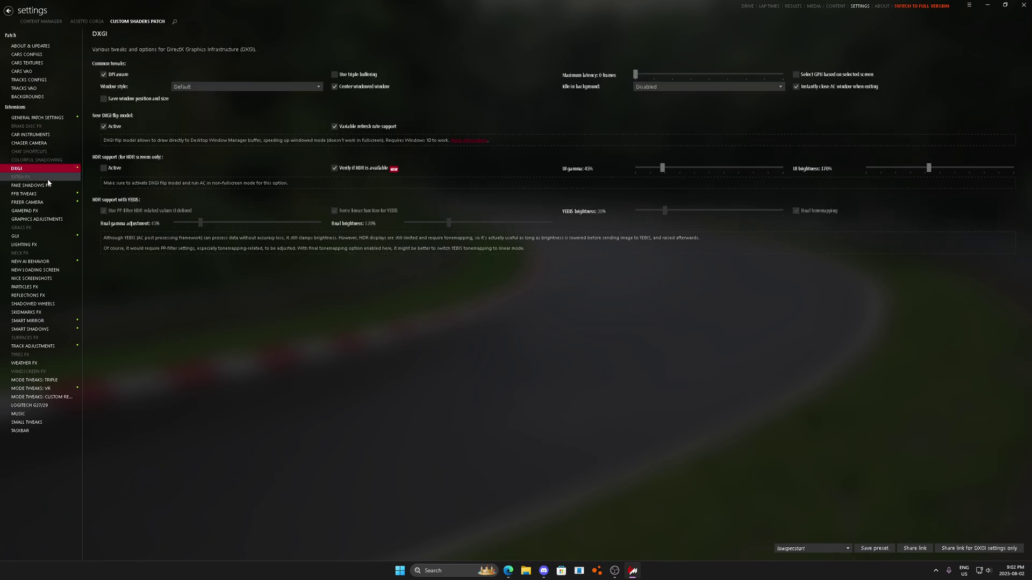
Activate the Extra FX extension with local reflections (SSLR), choose the reflection quality, and turn on HBAO+ ambient occlusion.
left_click(49, 178)
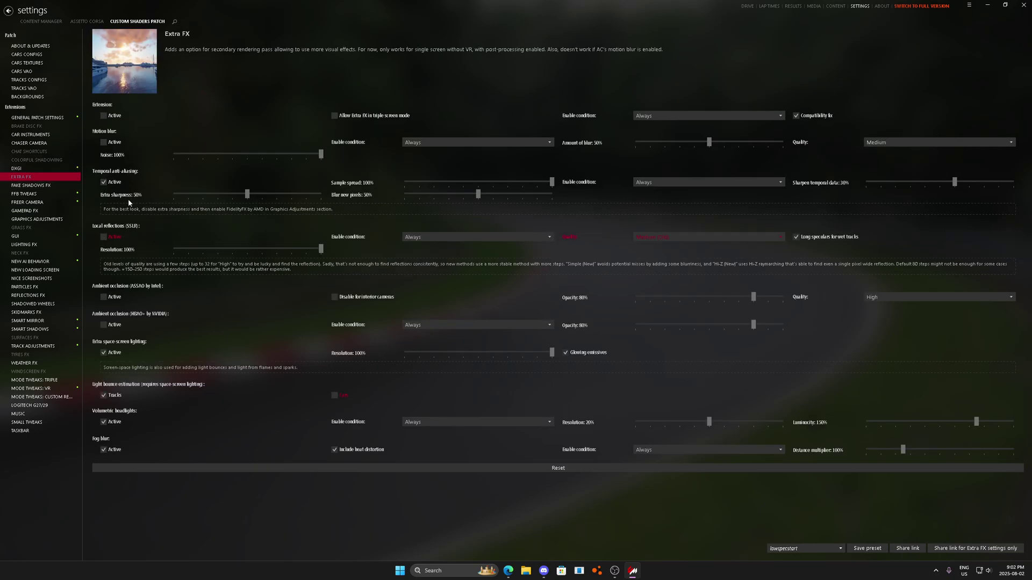
left_click(104, 115)
left_click(103, 237)
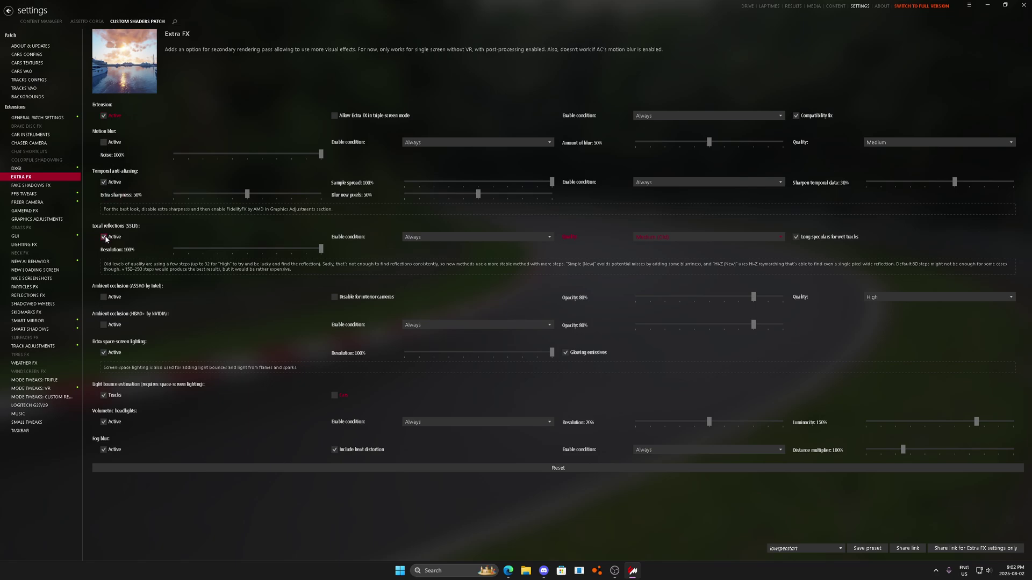
left_click(657, 237)
left_click(660, 258)
left_click(119, 326)
Look through Fake Shadows FX, FFB Tweaks, Freer Camera and Gamepad FX, and examine the Graphics Adjustments options including post-processing antialiasing.
left_click(31, 186)
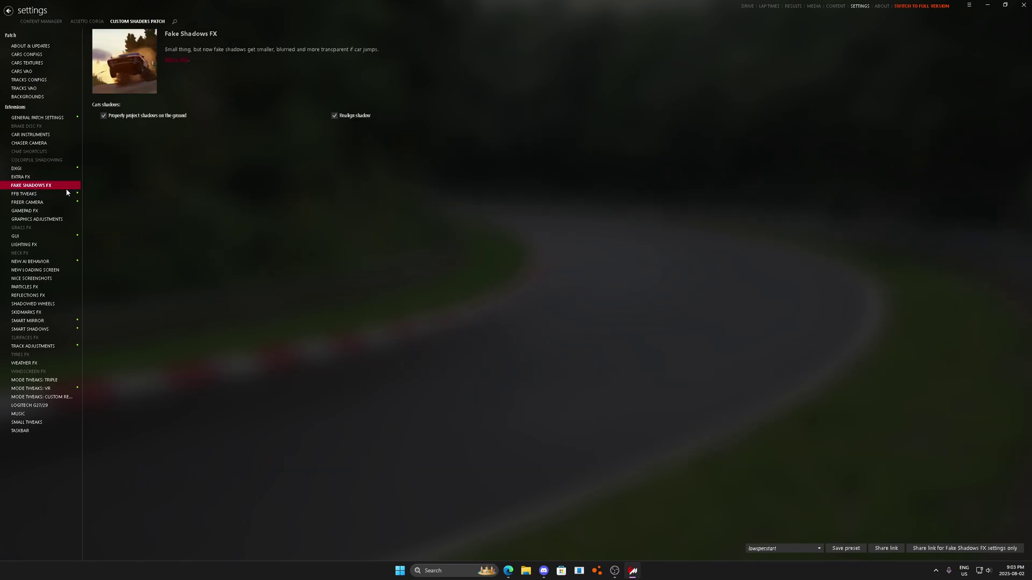
left_click(51, 192)
left_click(54, 204)
left_click(57, 213)
left_click(59, 221)
scroll(333, 314, "down", 1)
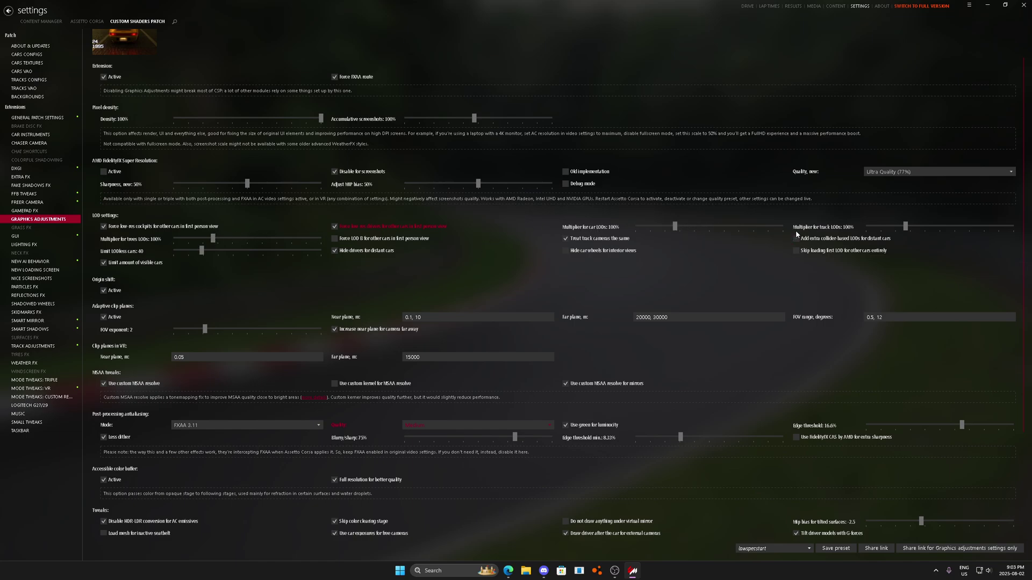
scroll(228, 248, "down", 3)
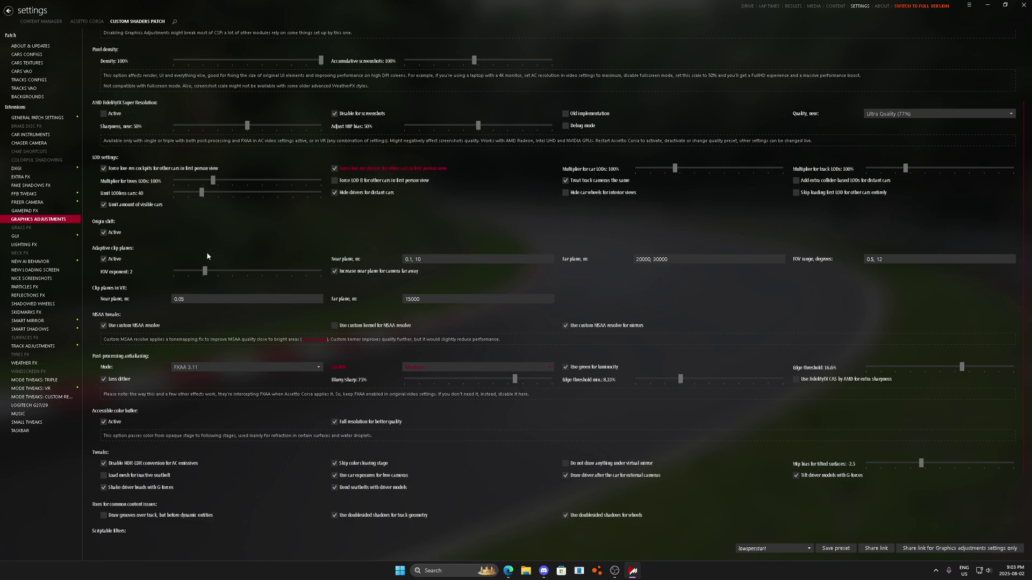
left_click(421, 328)
left_click(424, 336)
scroll(304, 353, "down", 2)
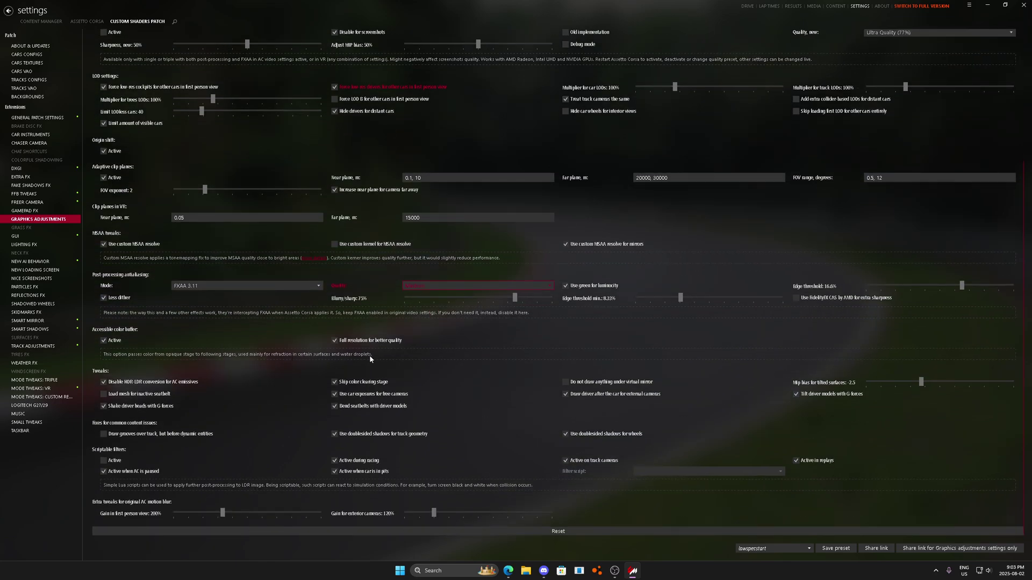
Look through the Lighting FX, New AI Behavior, New Loading Screen and Nice Screenshots settings.
left_click(44, 243)
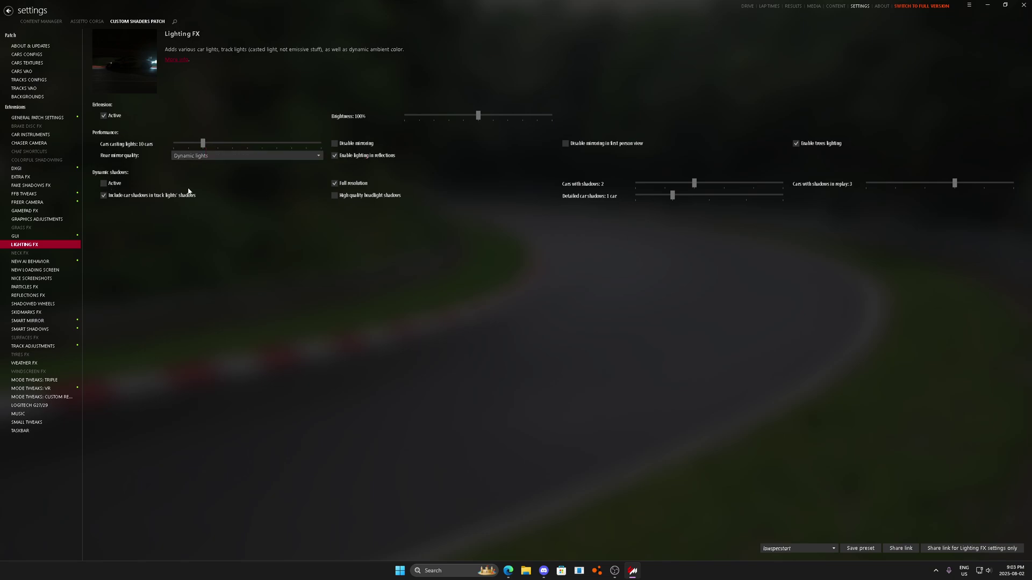
left_click(40, 261)
left_click(40, 270)
left_click(46, 279)
Lower the sparks particle limit in Particles FX to about half of its range.
left_click(57, 288)
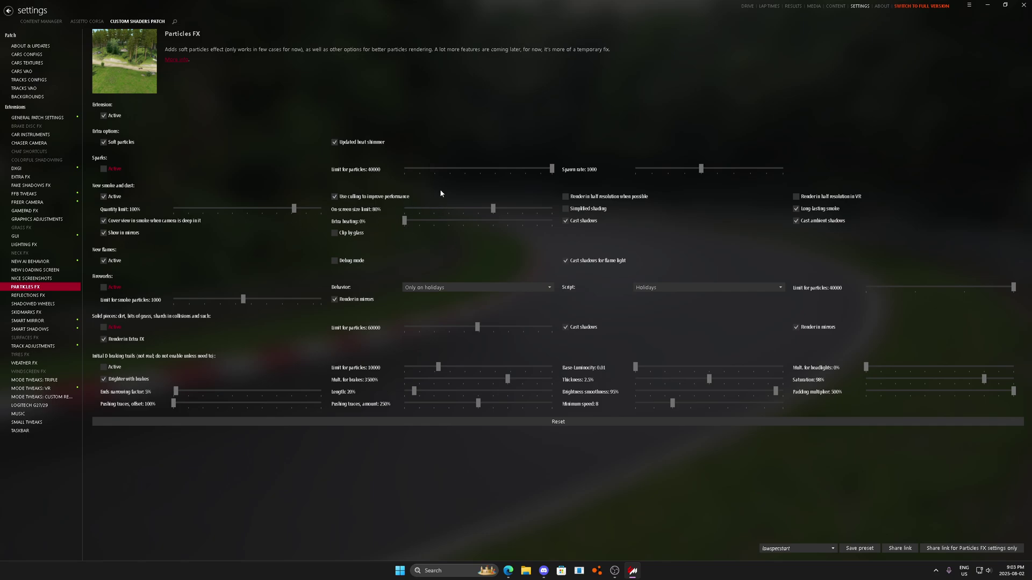
left_click_drag(552, 168, 475, 169)
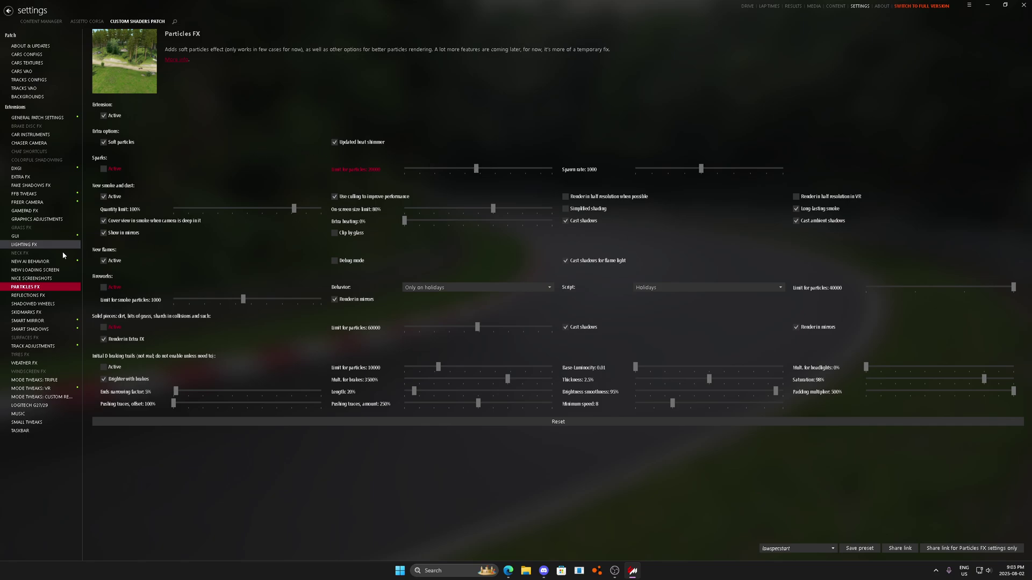
Look through Reflections FX, Shadowed Wheels, Skidmarks FX, Smart Mirror, Smart Shadows, Track Adjustments and the VR mode tweaks.
left_click(51, 297)
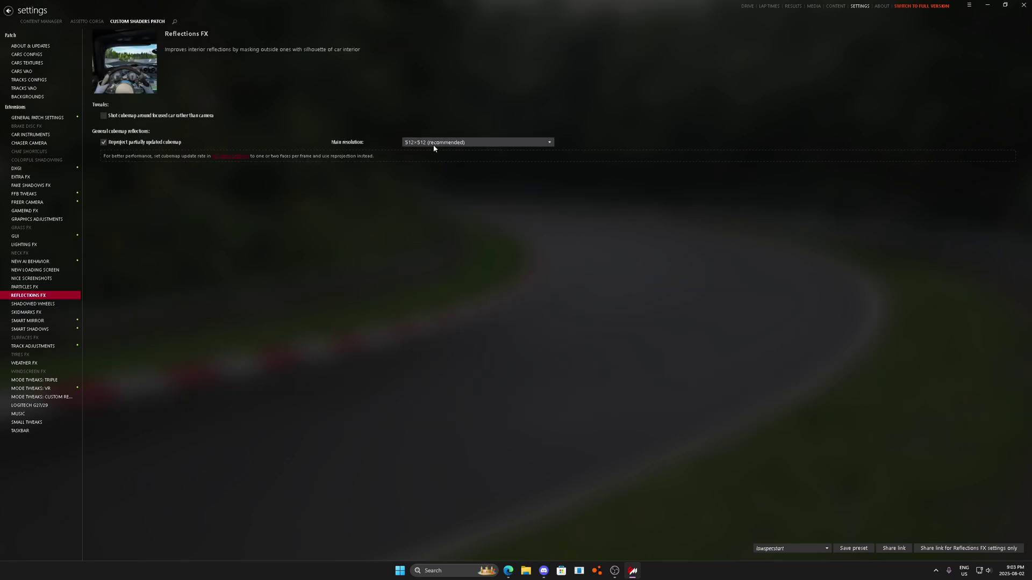
left_click(46, 305)
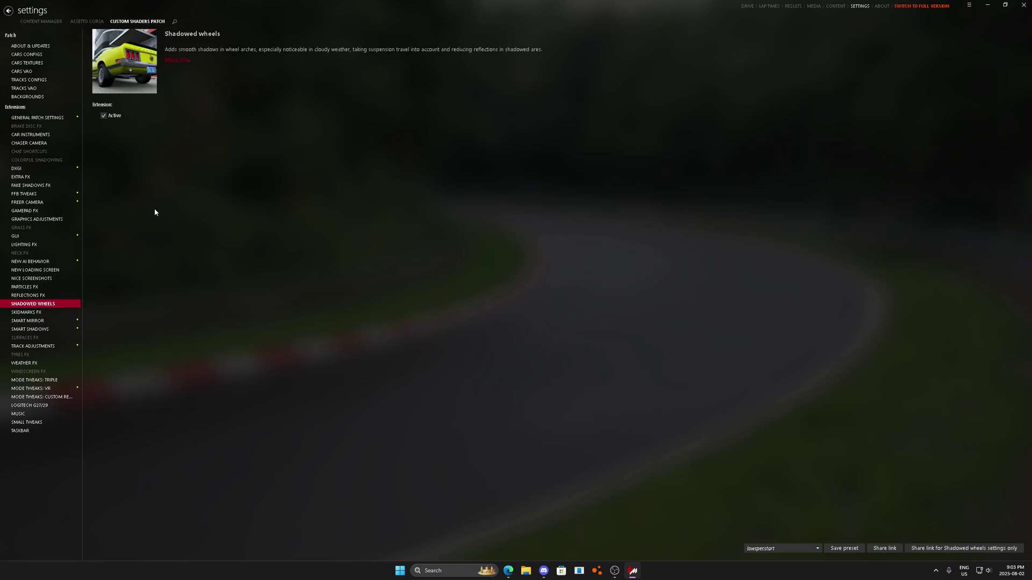
left_click(56, 313)
left_click(57, 322)
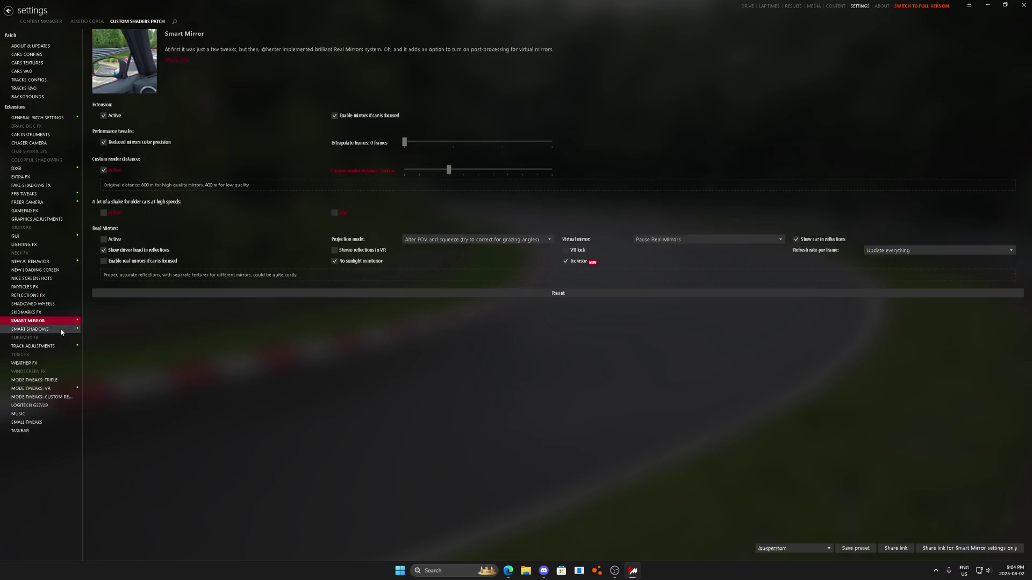
left_click(61, 328)
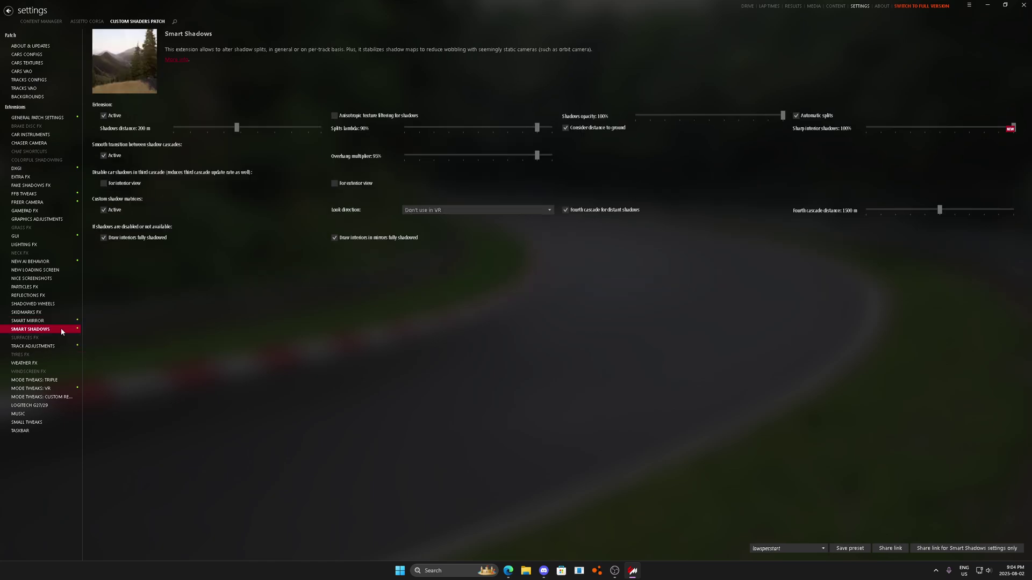
left_click(53, 347)
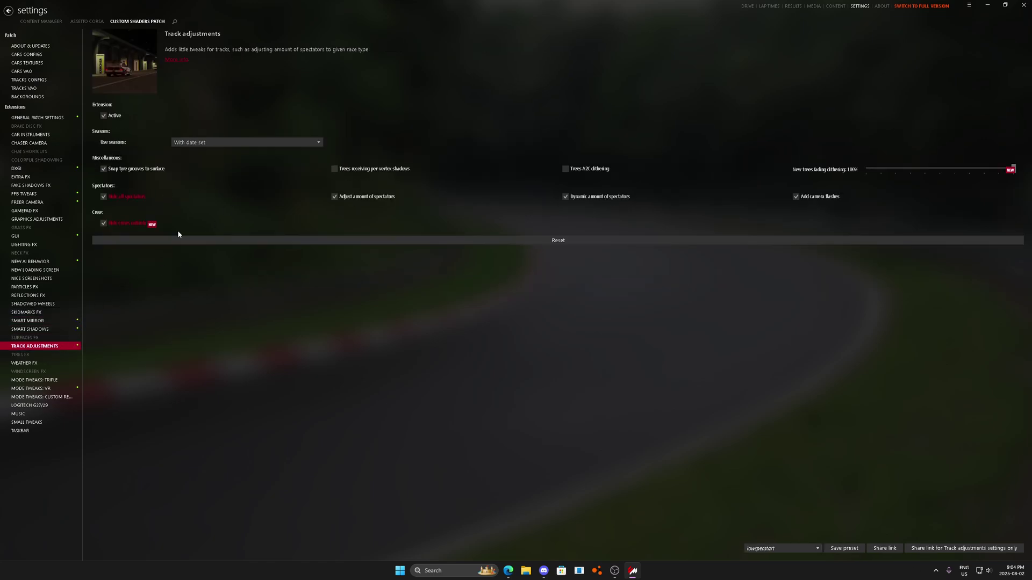
left_click(54, 387)
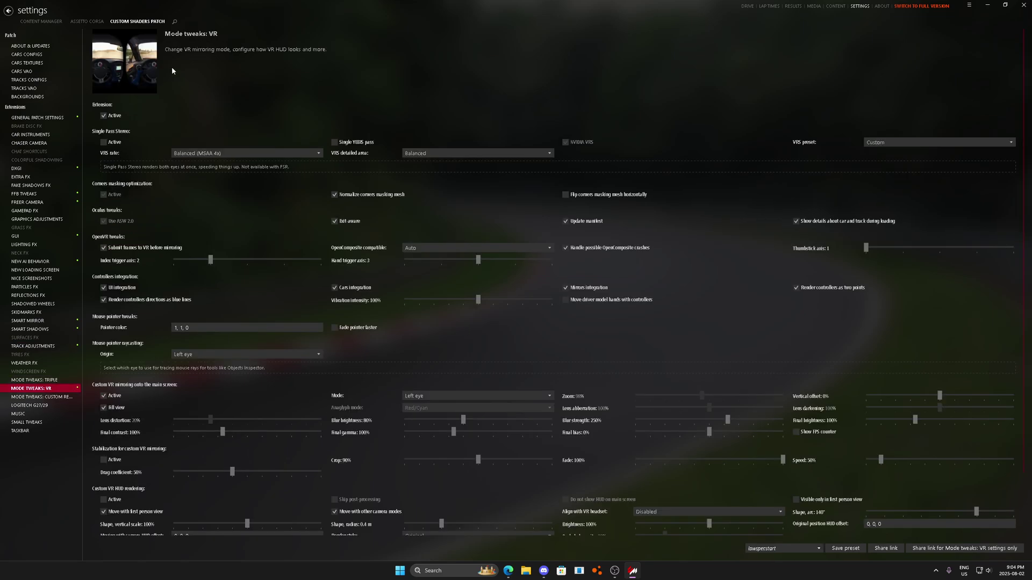
Save the Assetto Corsa video settings as a new preset named BASEMODERN.
left_click(88, 21)
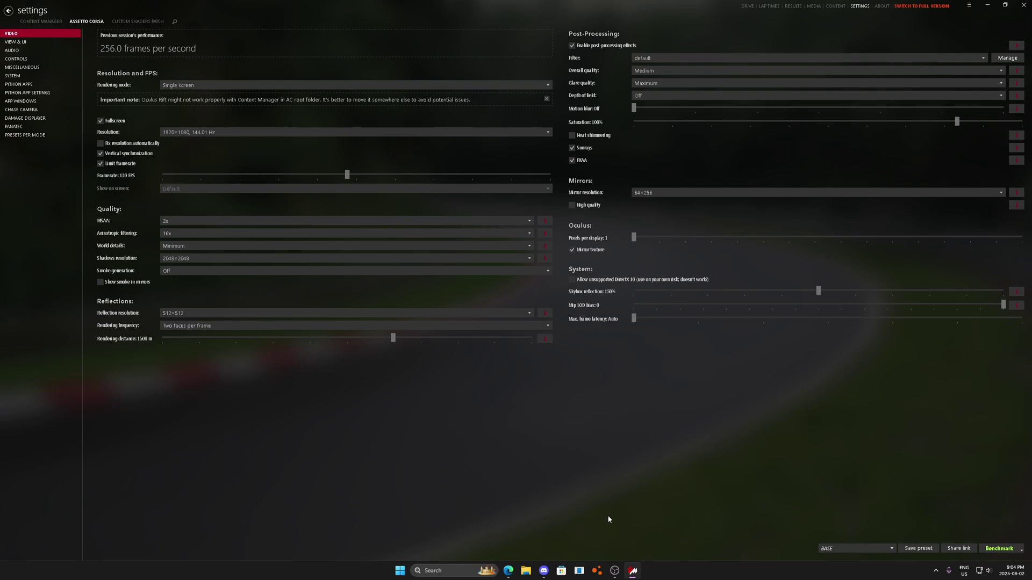
left_click(918, 548)
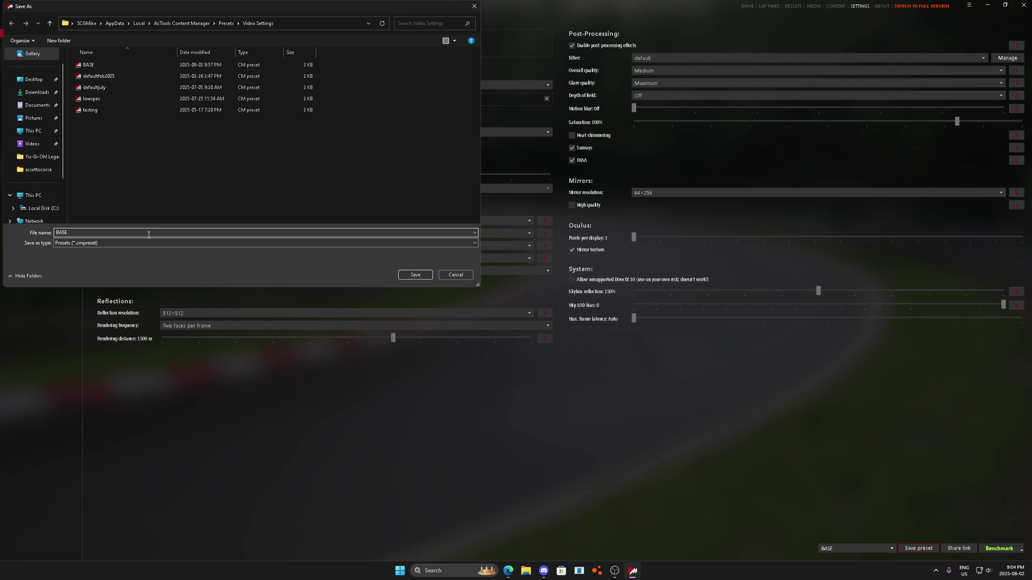
type("BASE")
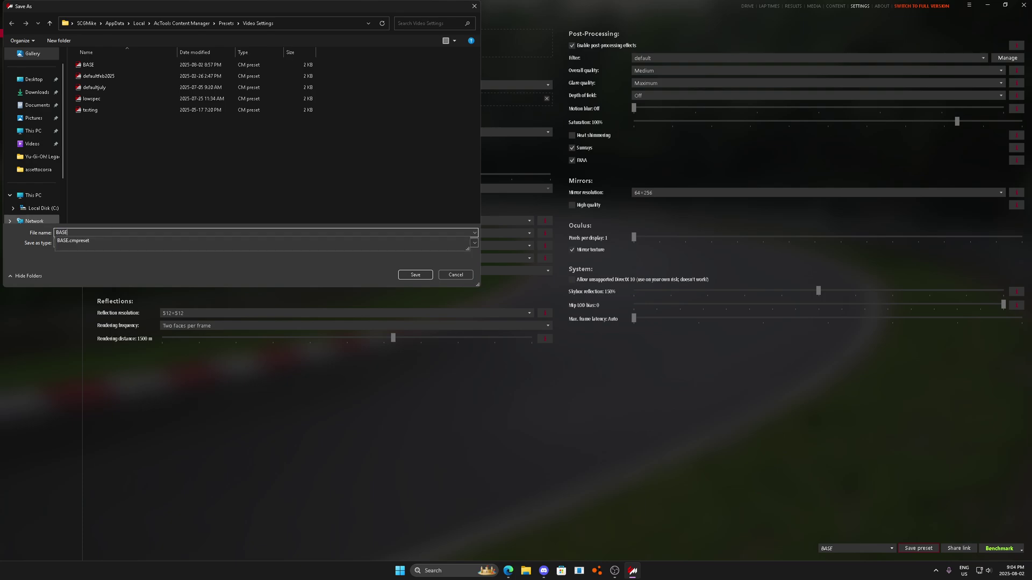
type("MODERN")
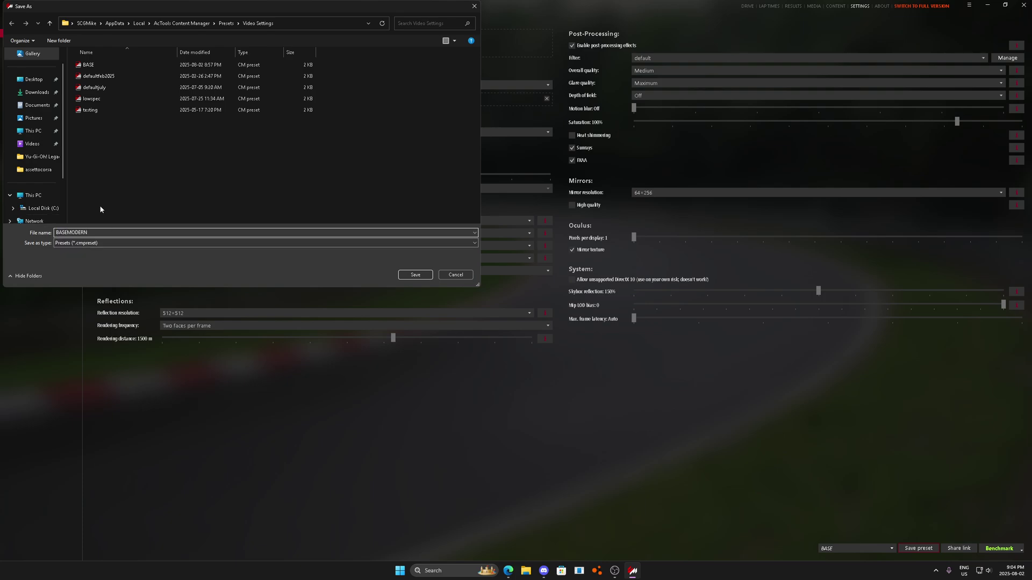
left_click(415, 275)
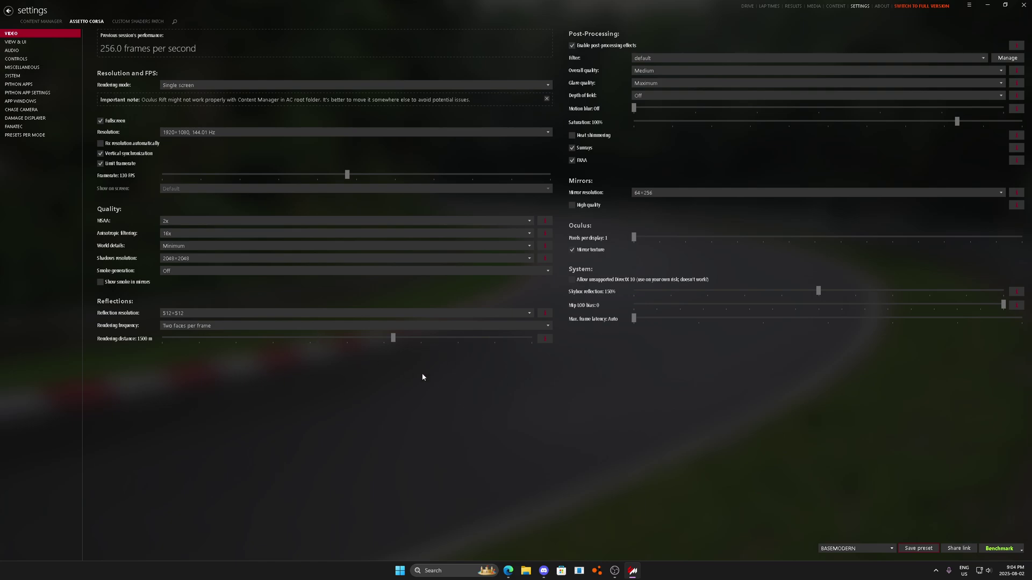
Save the Custom Shaders Patch settings as a new preset named basemodern.
left_click(138, 21)
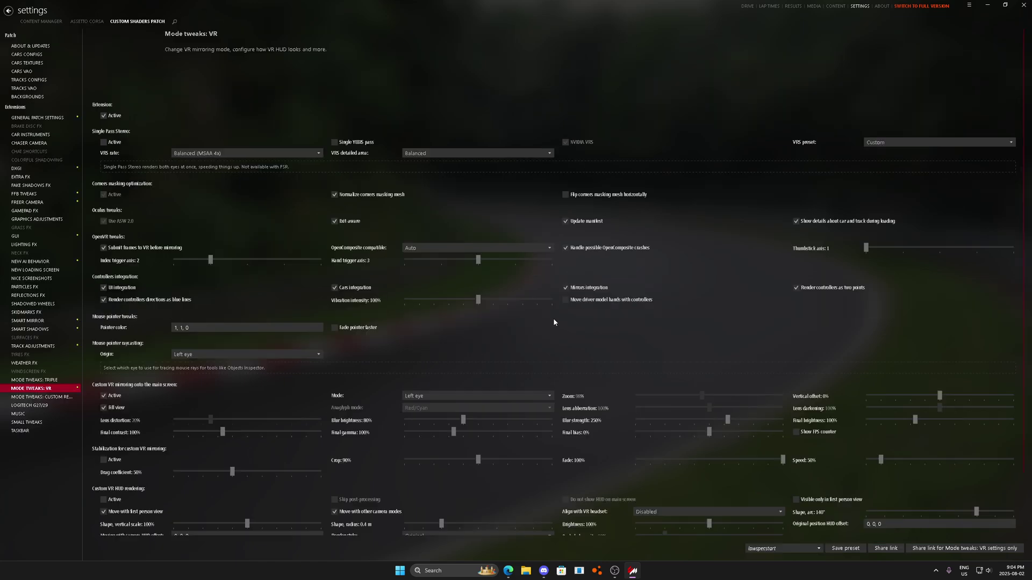
left_click(845, 548)
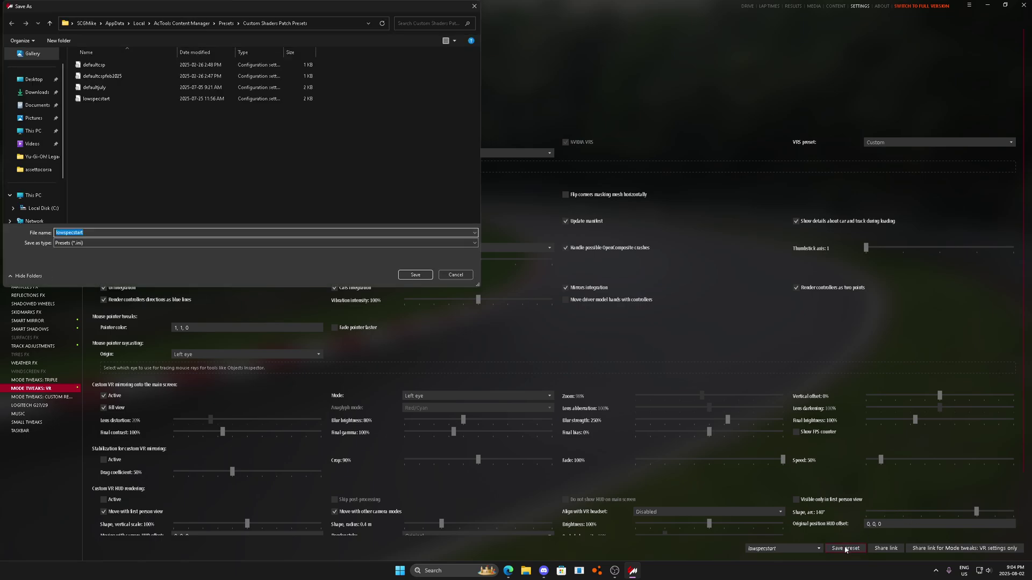
type("basemodern")
key("Return")
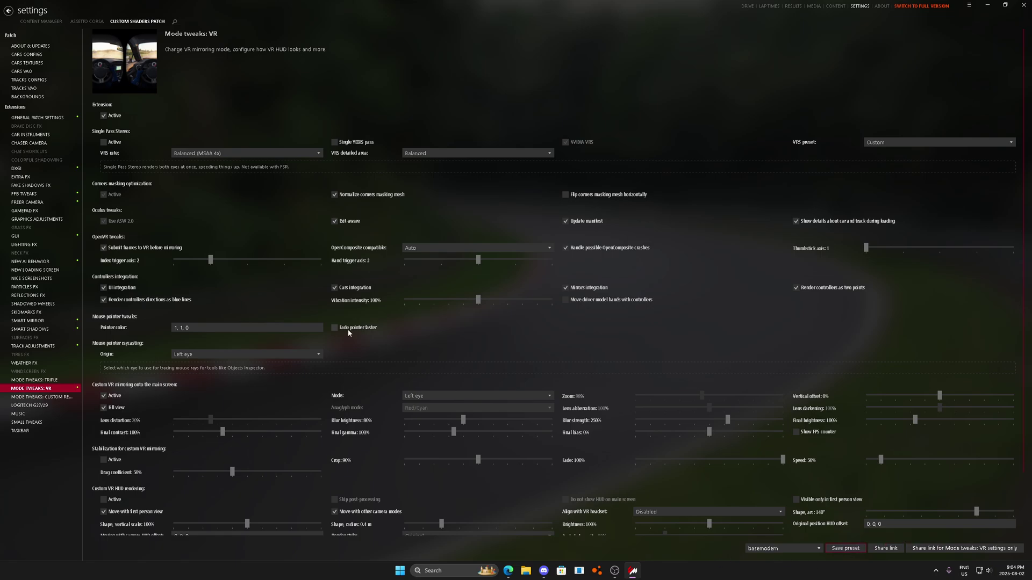
Disable the Extra FX extension in the Custom Shaders Patch settings.
left_click(57, 117)
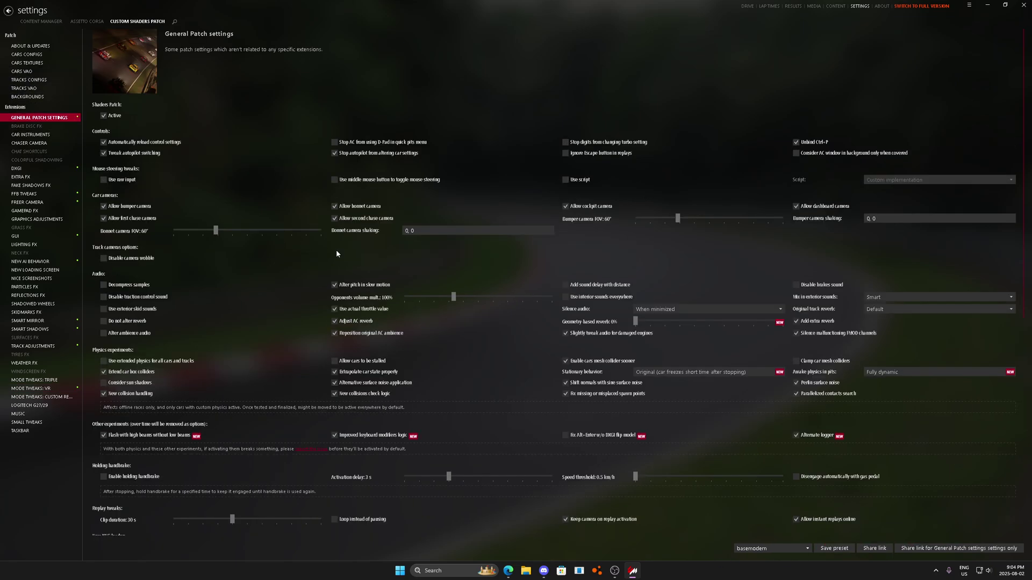
left_click(37, 135)
left_click(36, 143)
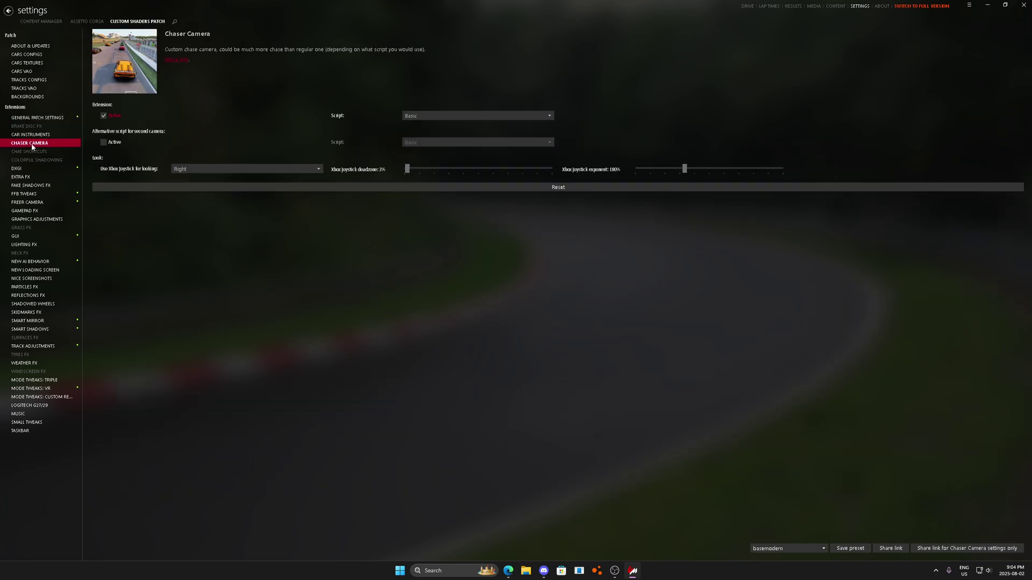
left_click(39, 118)
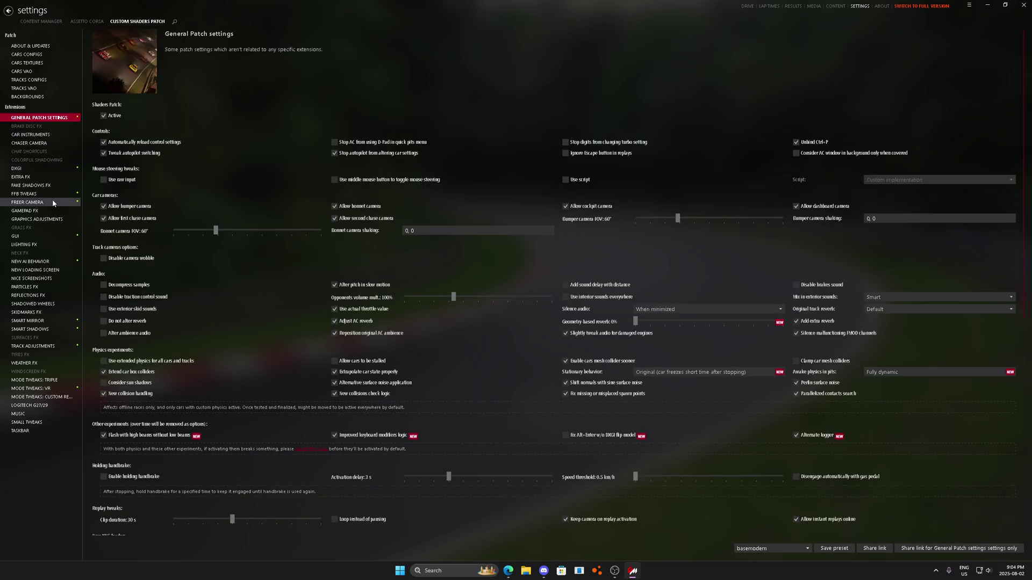
left_click(56, 170)
left_click(54, 176)
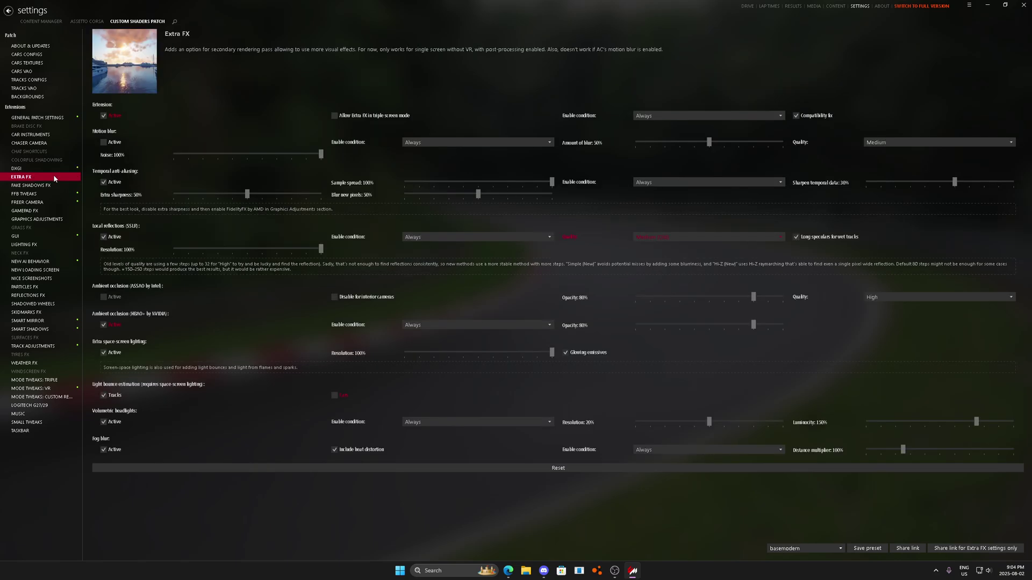
left_click(105, 116)
Save the Custom Shaders Patch settings as a separate preset named basemodernnoextra.
left_click(866, 548)
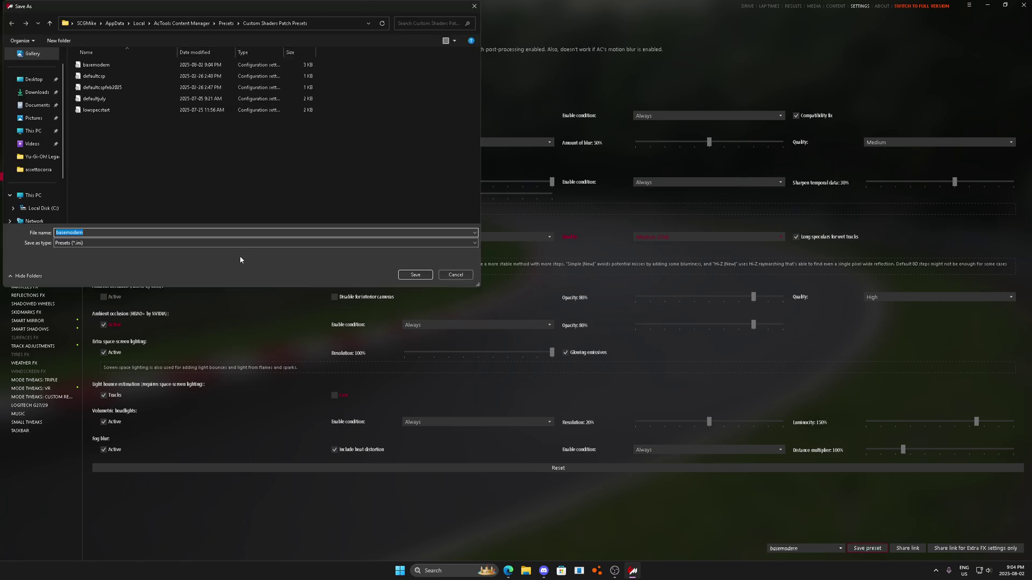
left_click(144, 230)
type("noextra")
left_click(415, 274)
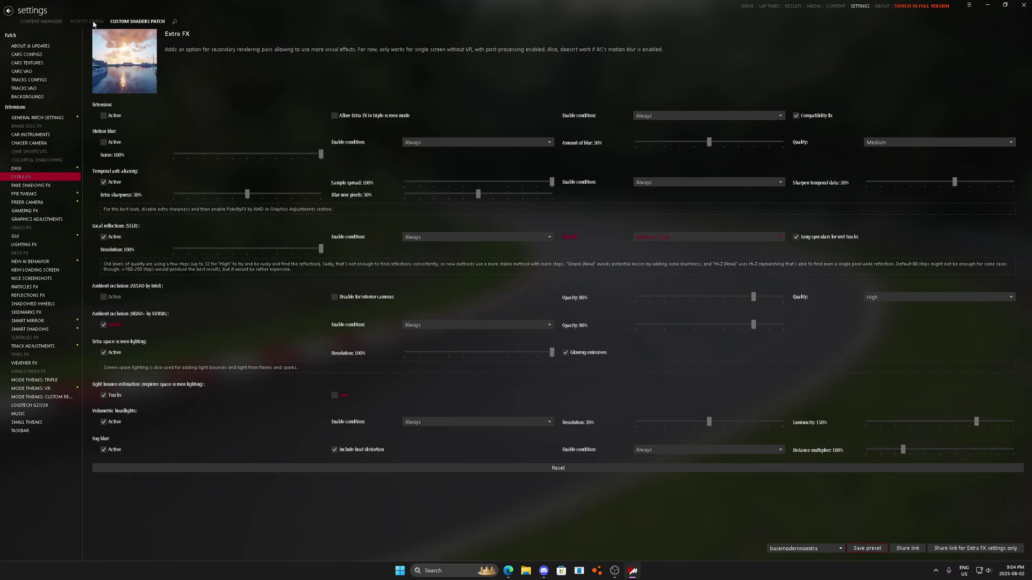
In the Assetto Corsa video settings, turn off FXAA and set the shadows resolution to 512×512.
left_click(93, 22)
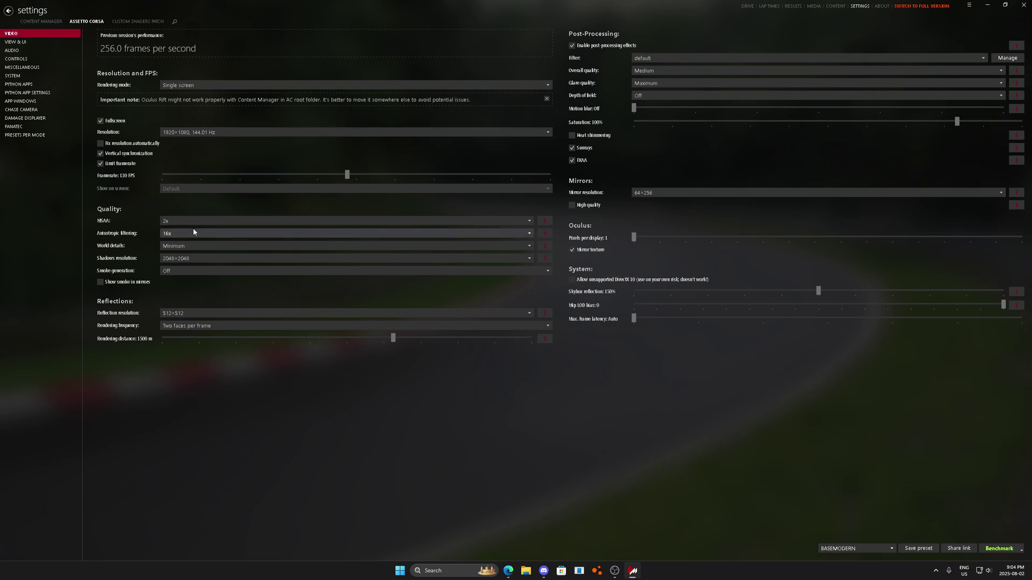
left_click(583, 159)
left_click(229, 263)
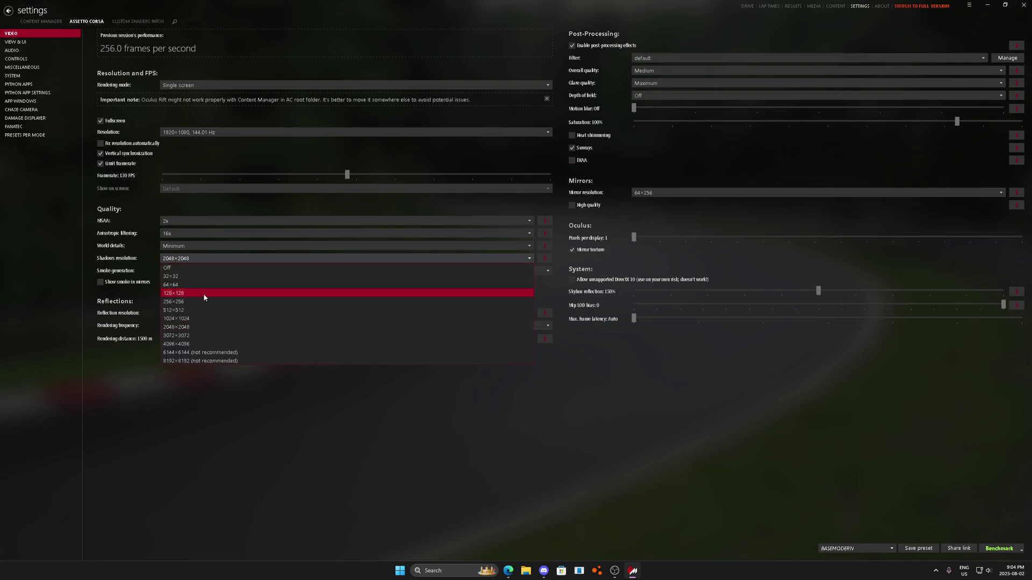
left_click(201, 305)
Set the reflection resolution to 256×256 and lower the reflection rendering distance to about 990 m.
left_click(200, 314)
left_click(196, 332)
left_click_drag(394, 341, 318, 337)
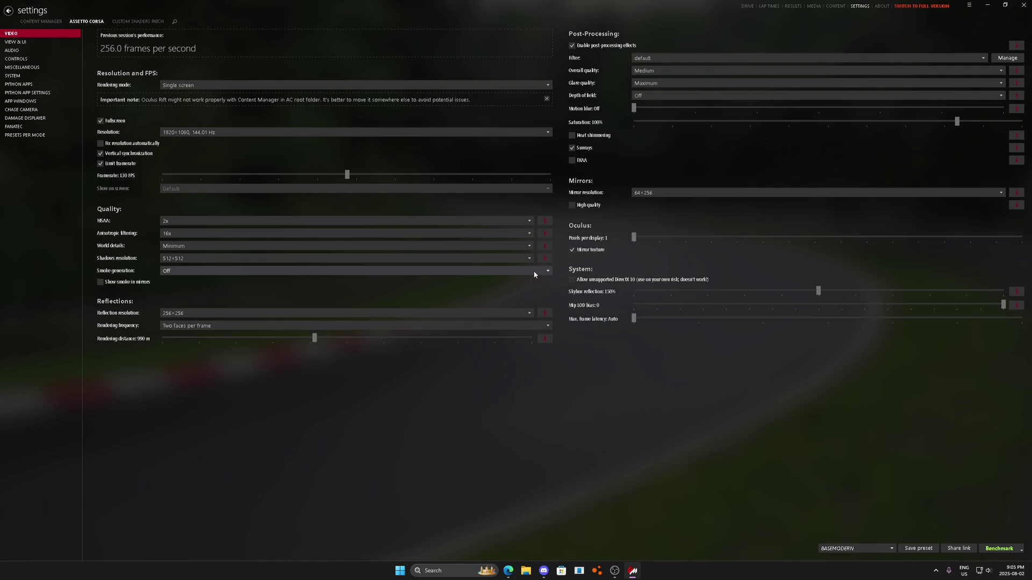
Set the post-processing glare quality to High and the overall quality to Low.
left_click(651, 83)
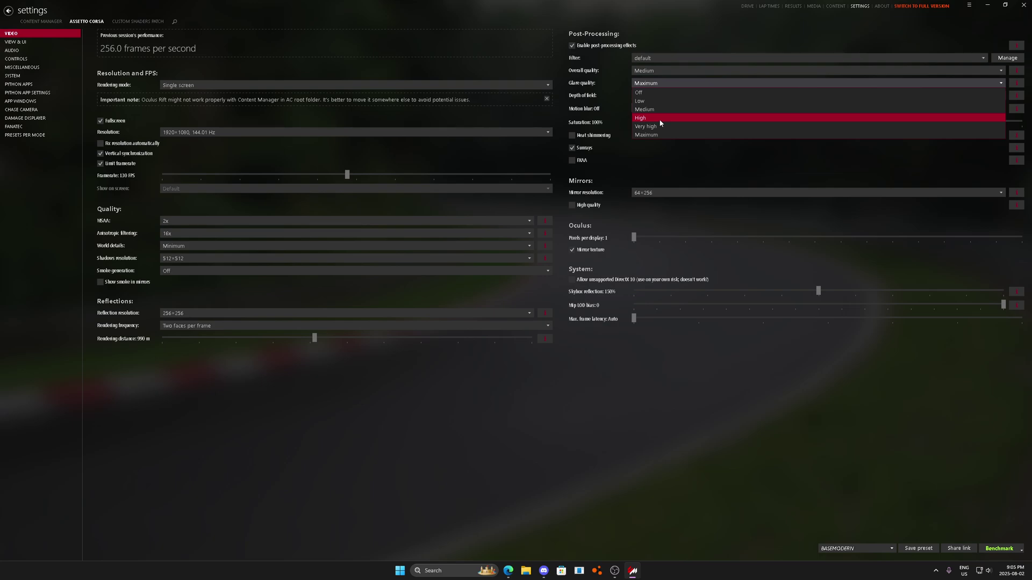
left_click(660, 118)
left_click(661, 71)
left_click(657, 86)
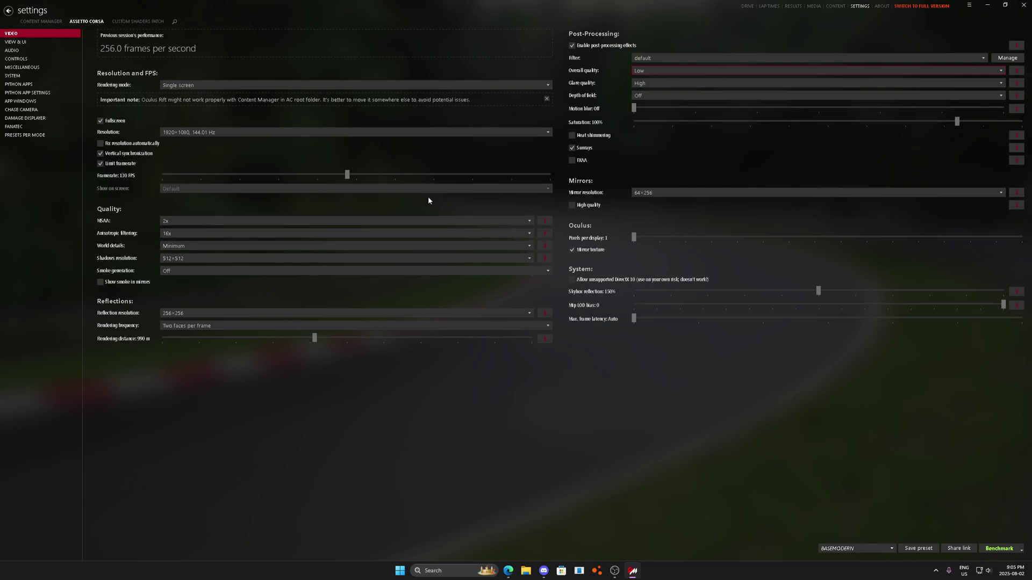
left_click(121, 23)
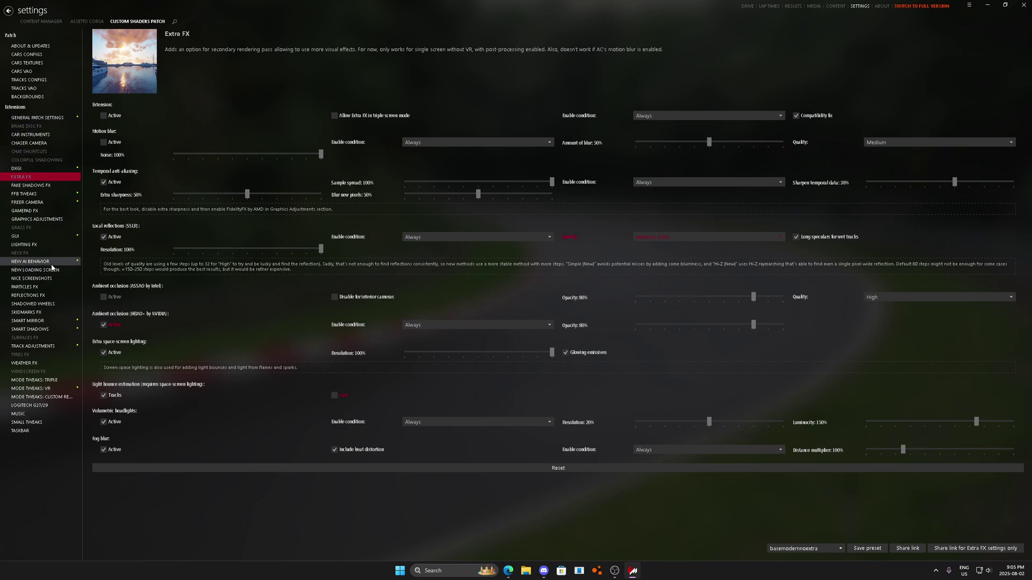
left_click(867, 548)
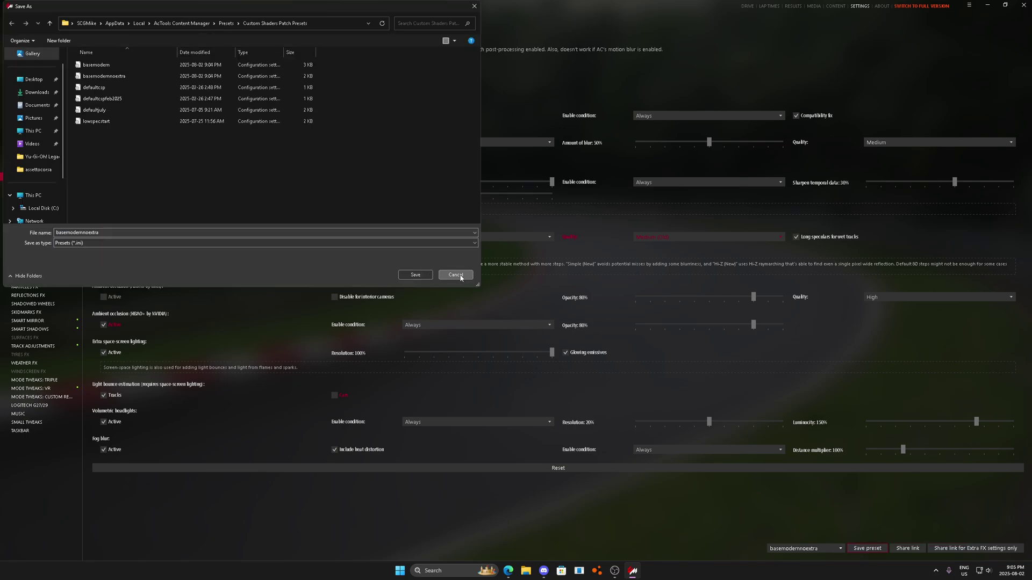
left_click(455, 275)
left_click(90, 22)
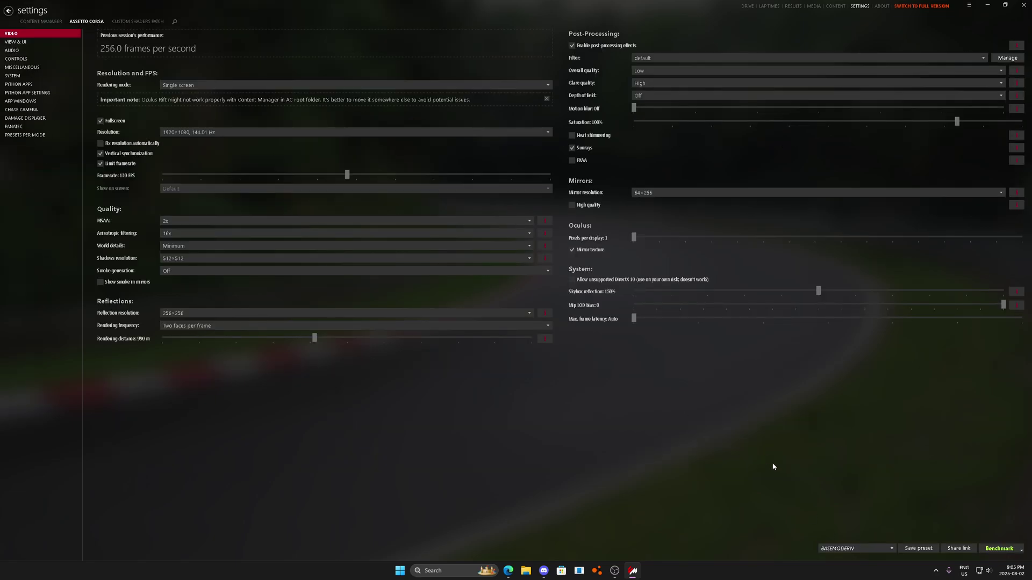
Save the Assetto Corsa video settings as a new preset named basemodernlow.
left_click(911, 548)
type("basemode")
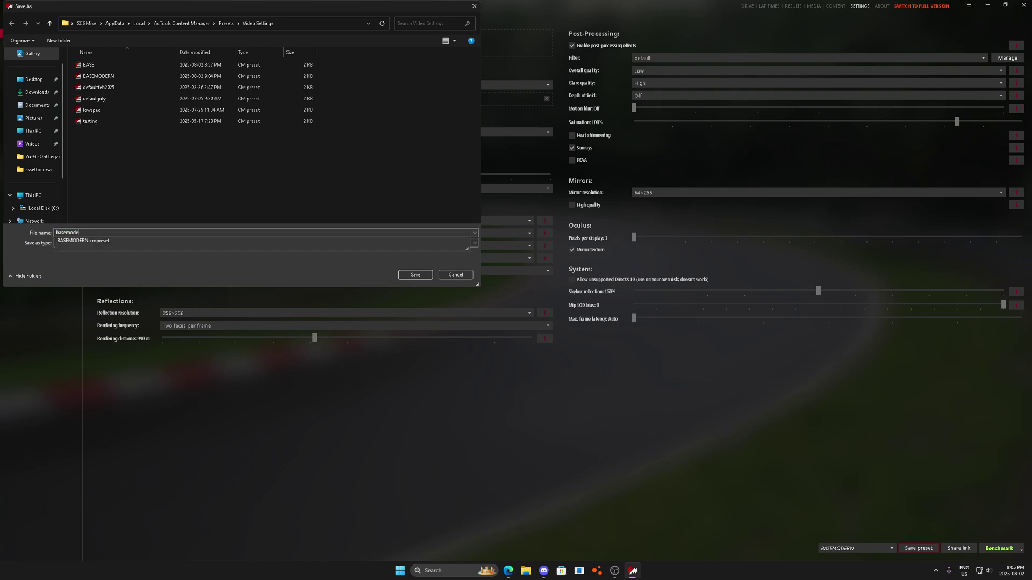
type("rnlow")
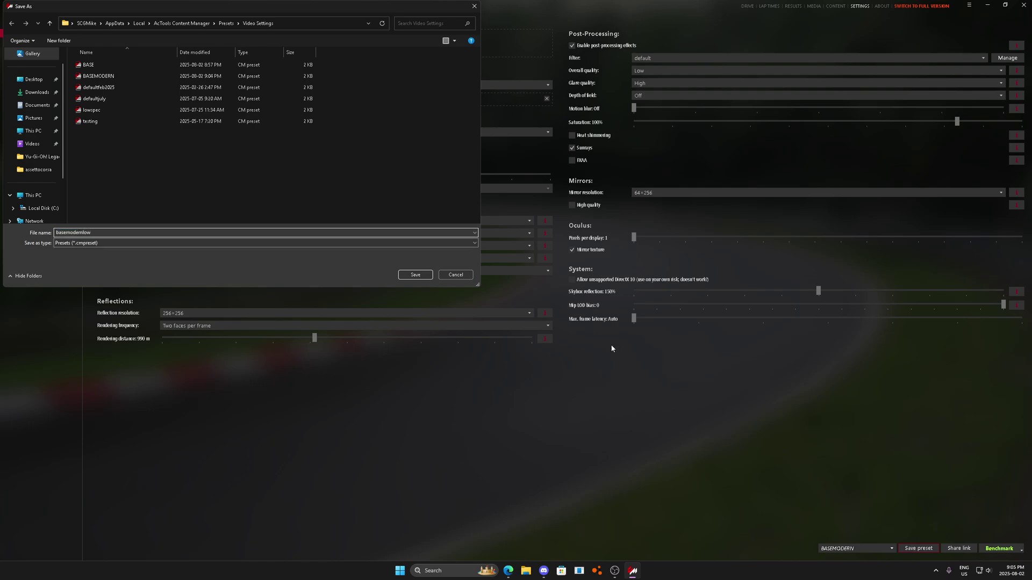
key("Return")
Set the reflection rendering frequency to Static, keeping the reflection resolution at 256×256 and the shadows resolution at 512×512.
left_click(219, 313)
left_click(220, 323)
left_click(213, 317)
left_click(202, 330)
left_click(203, 329)
left_click(211, 340)
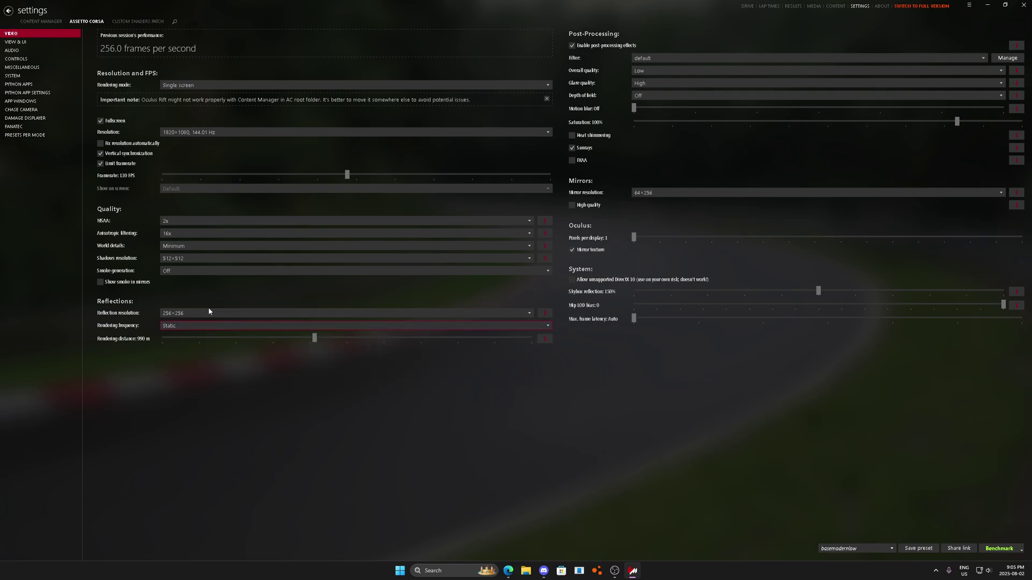
left_click(211, 313)
left_click(202, 332)
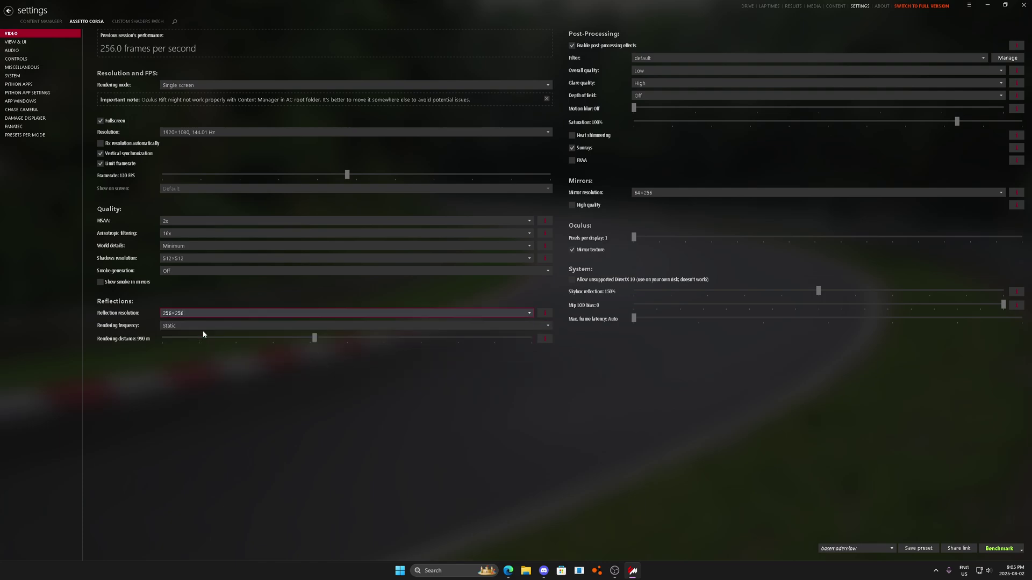
left_click(203, 260)
left_click(302, 225)
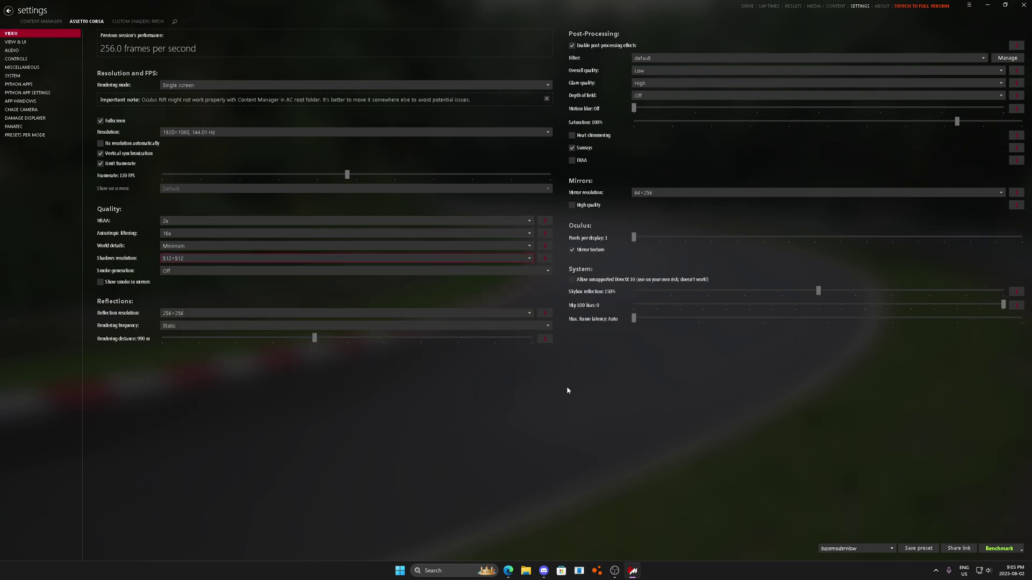
Save the video settings as another preset named basemodernlower.
left_click(918, 548)
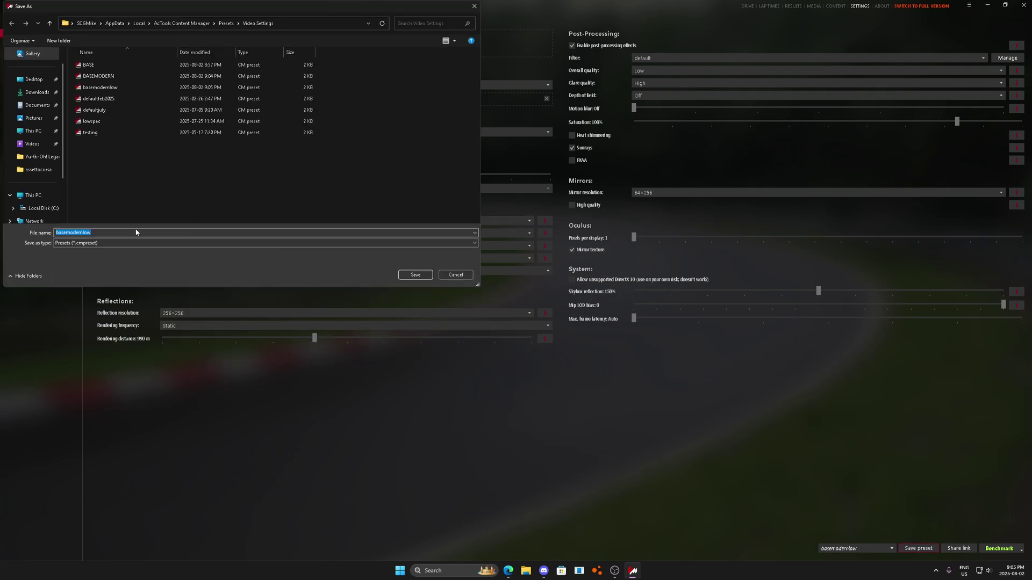
left_click(134, 234)
left_click(415, 275)
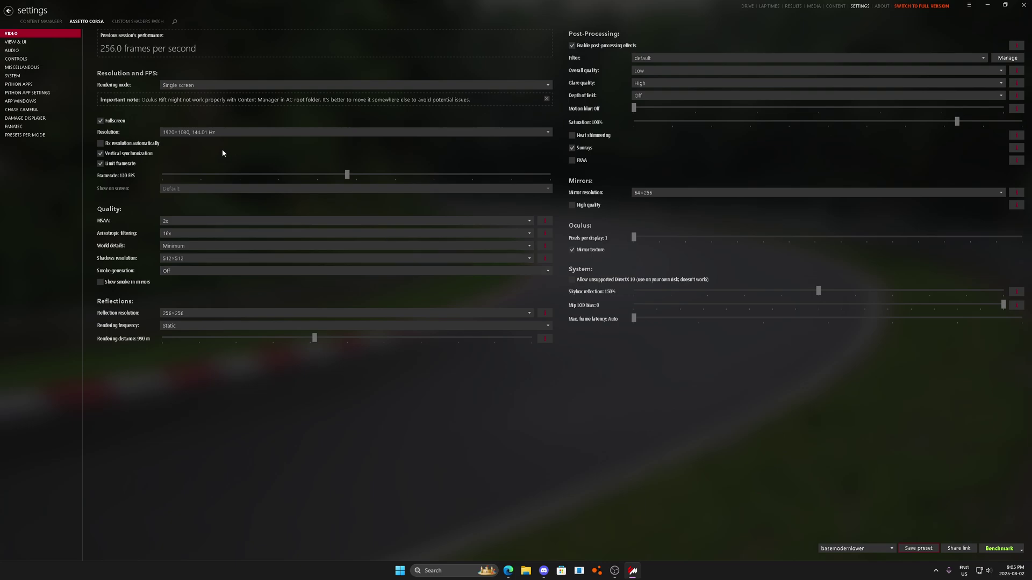
left_click(131, 21)
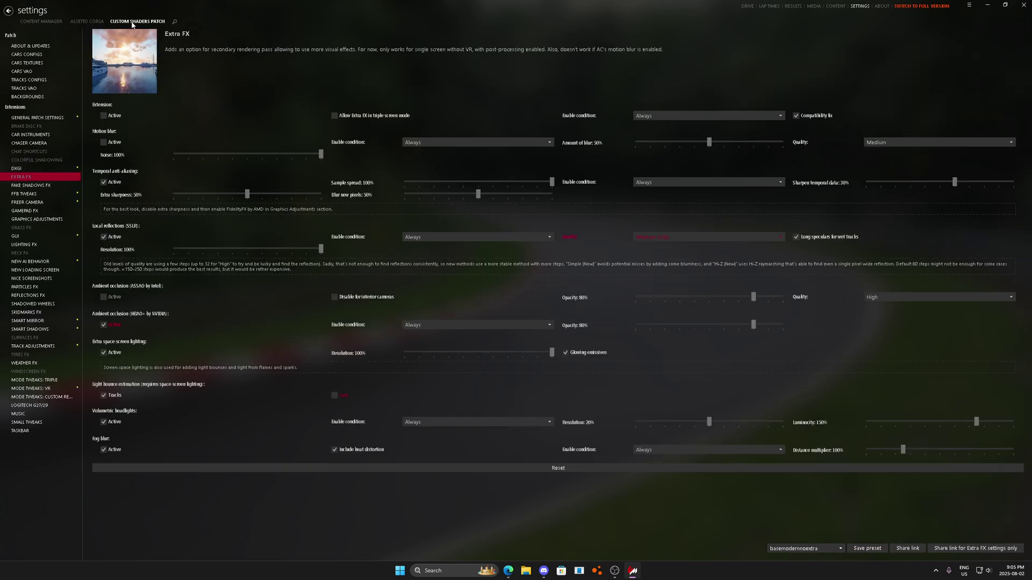
left_click(85, 22)
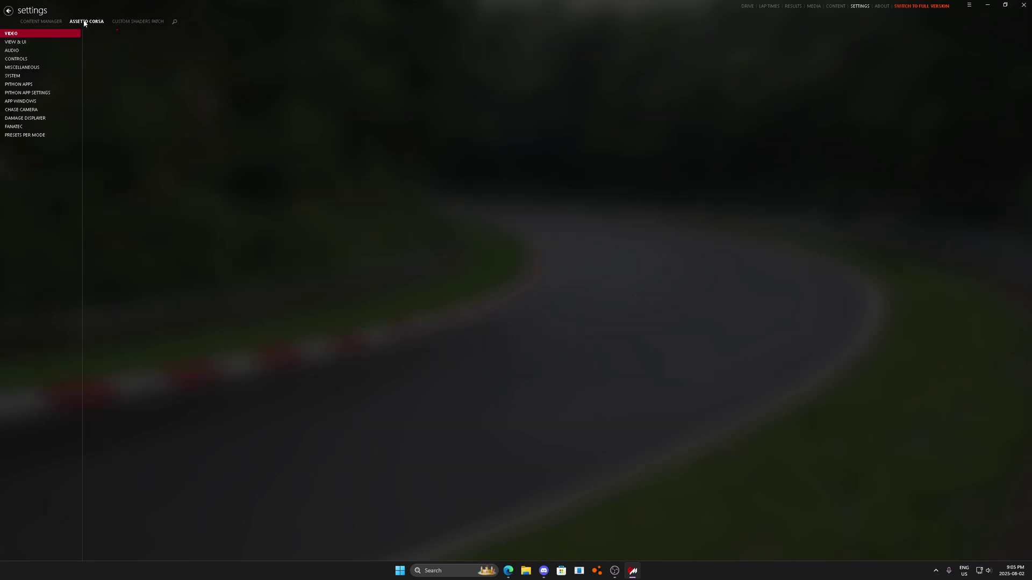
left_click(129, 22)
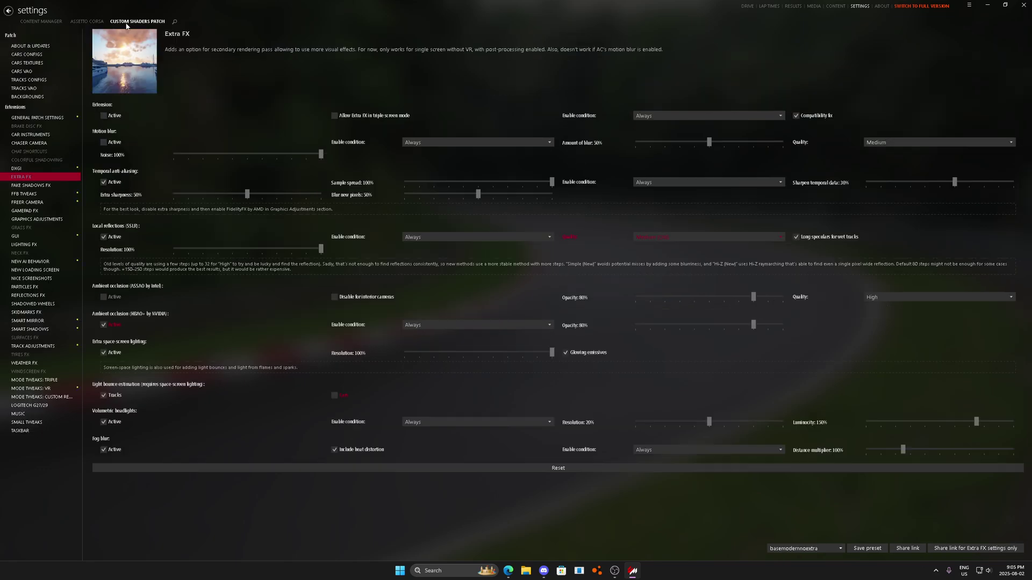
left_click(91, 22)
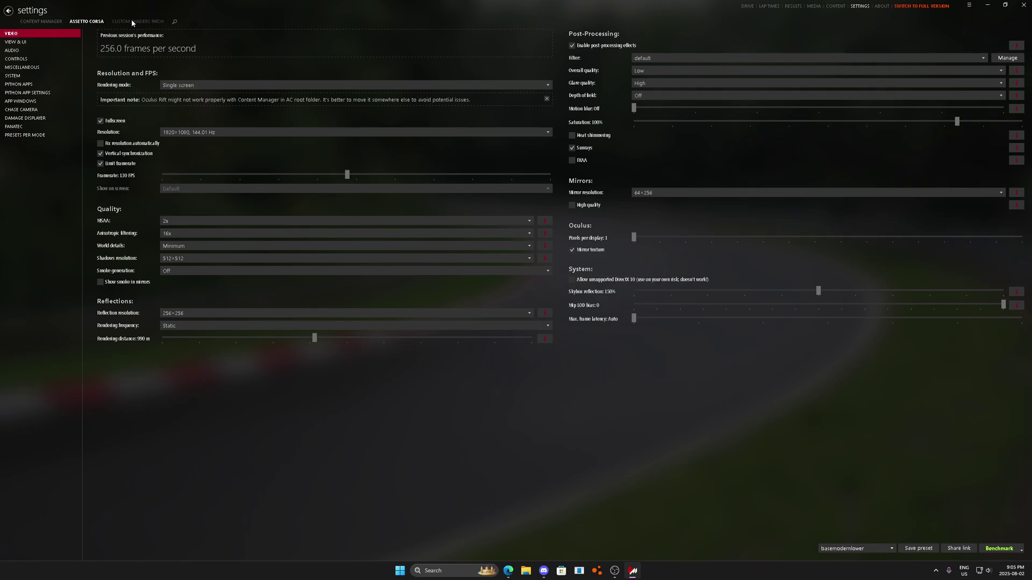
left_click(133, 21)
left_click(98, 24)
left_click(129, 22)
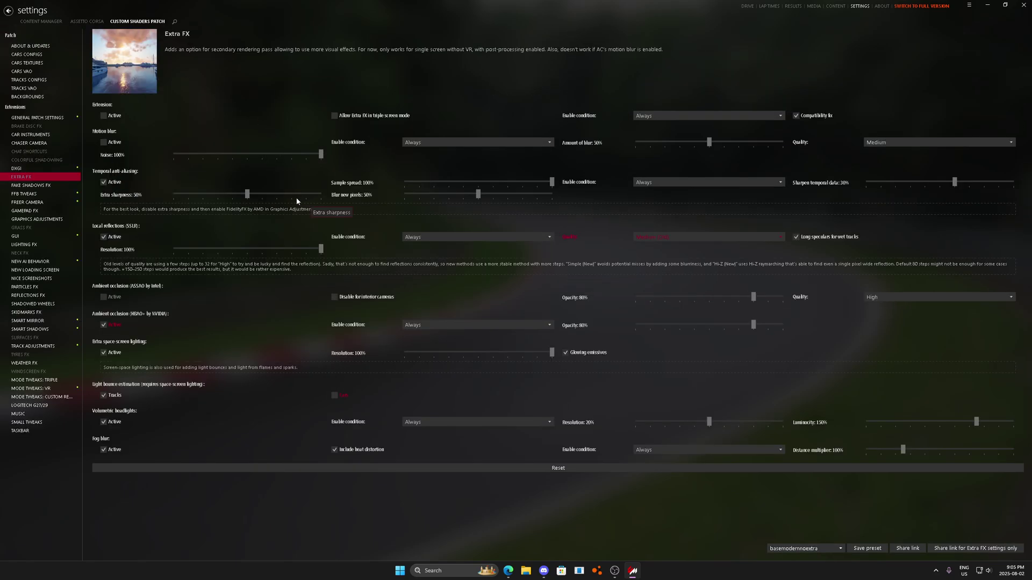